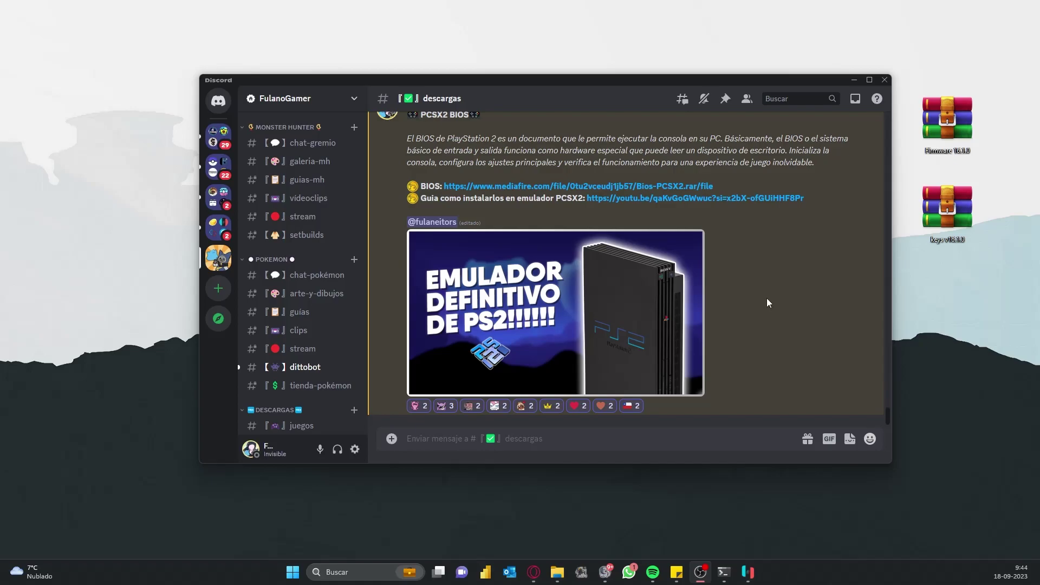
# - Minimize Discord and move the Firmware 16.1.0 and keys v16.1.0 archives side by side near the desktop's centre
pyautogui.click(855, 81)
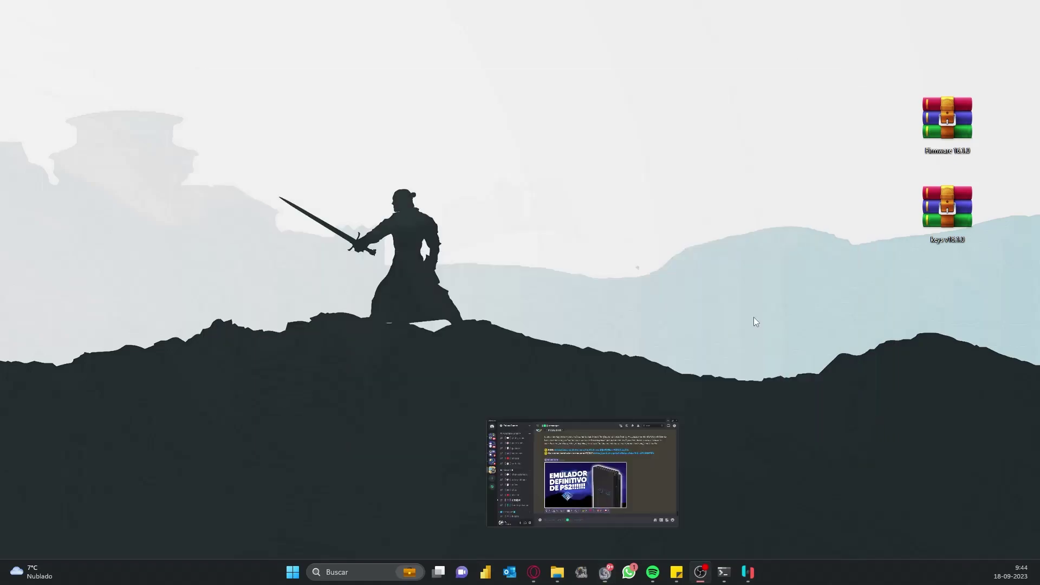
pyautogui.moveTo(951, 116); pyautogui.dragTo(482, 122)
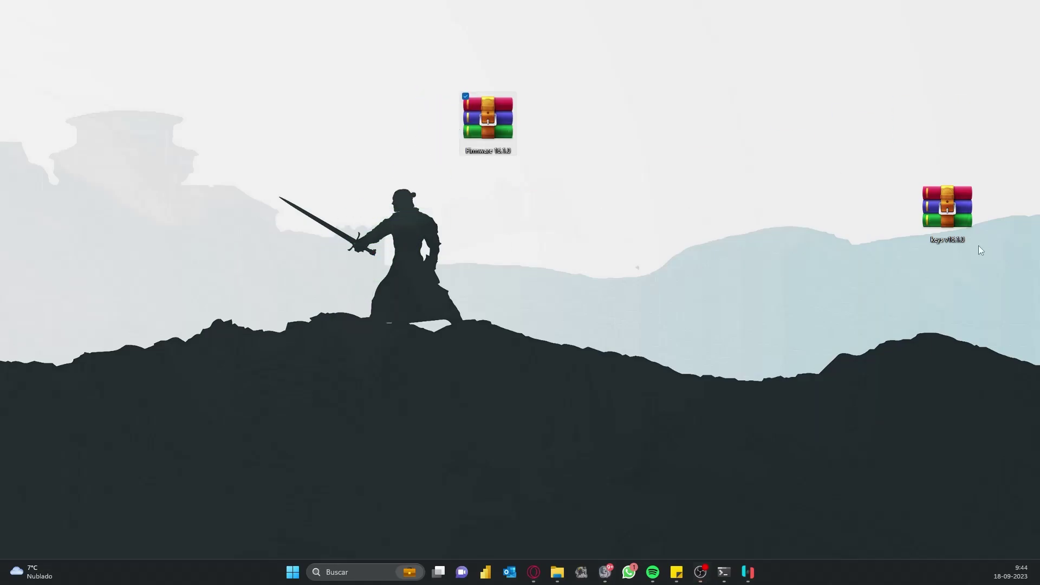
pyautogui.moveTo(954, 225); pyautogui.dragTo(563, 135)
pyautogui.moveTo(398, 38); pyautogui.dragTo(741, 292)
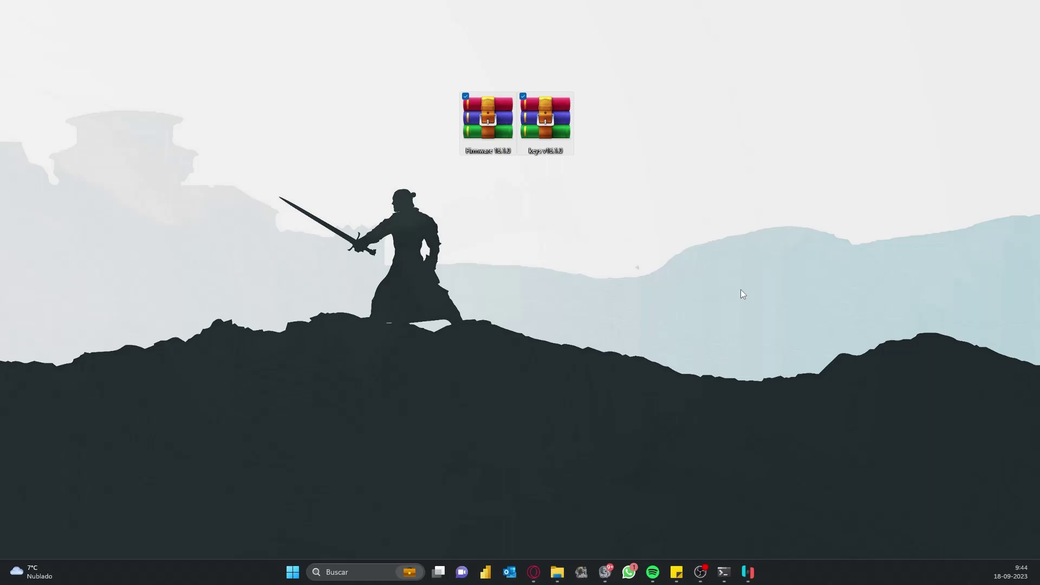
pyautogui.click(676, 572)
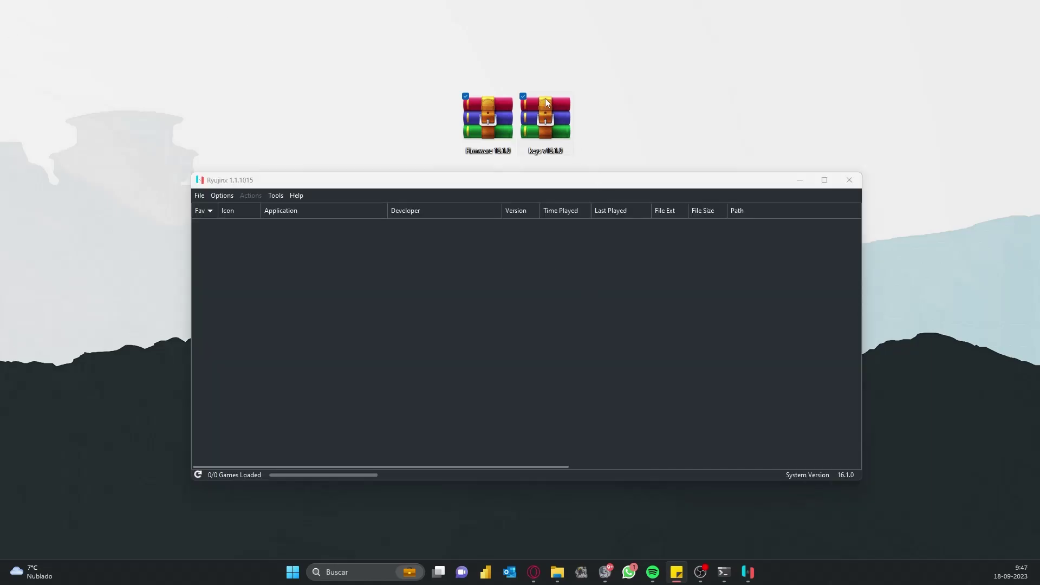
pyautogui.click(557, 125)
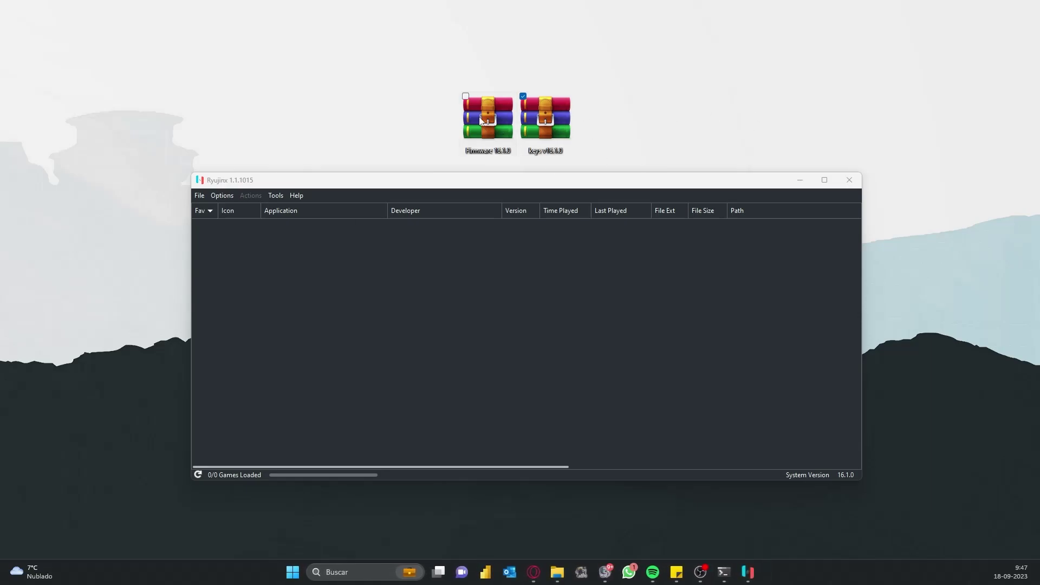
pyautogui.moveTo(428, 76); pyautogui.dragTo(671, 170)
pyautogui.click(692, 128)
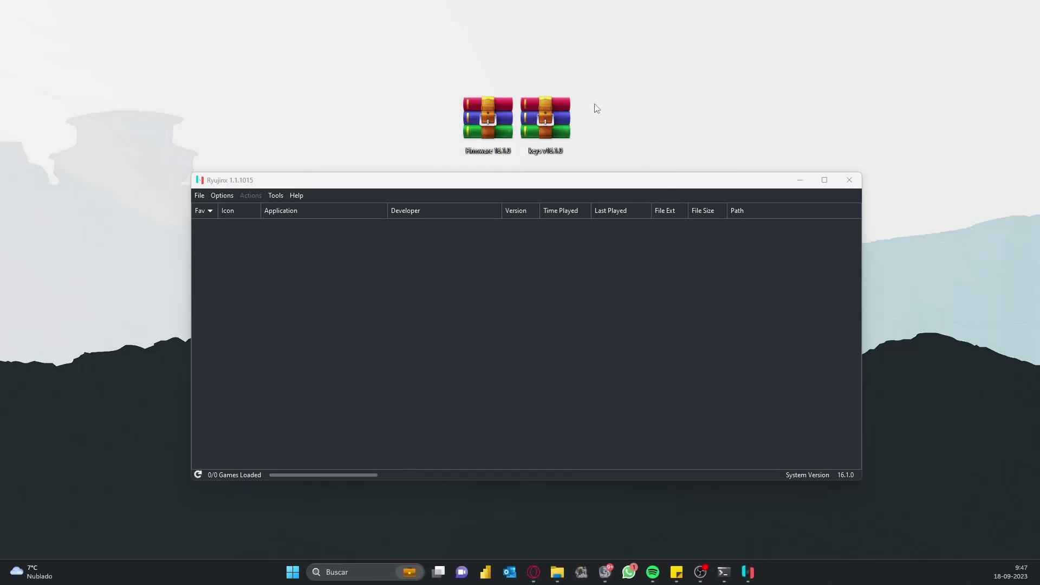
# - Extract the keys v16.1.0 archive into its own folder and place that folder above the archive on the desktop
pyautogui.rightClick(547, 122)
pyautogui.moveTo(587, 286)
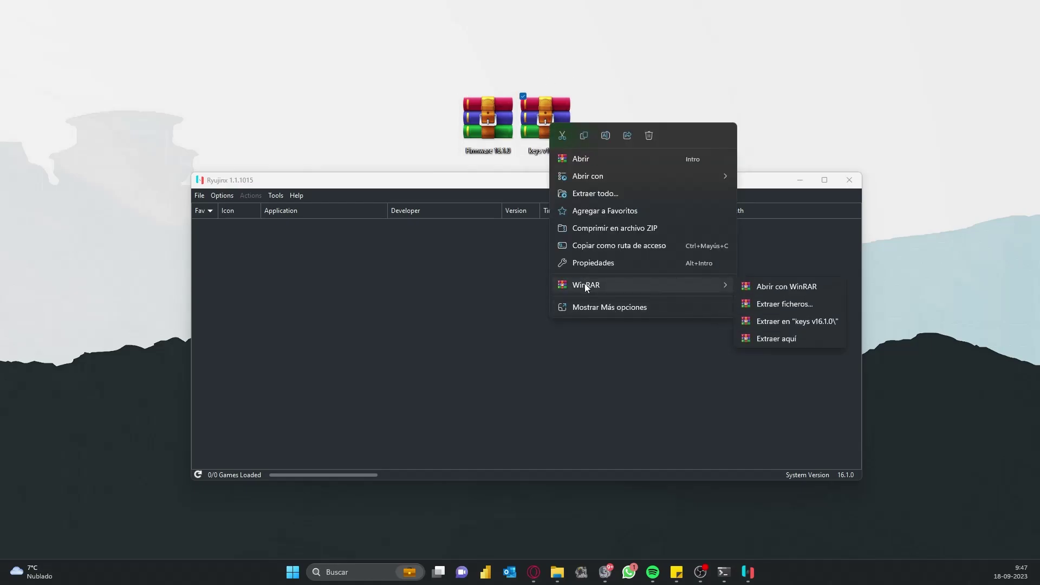
pyautogui.click(795, 322)
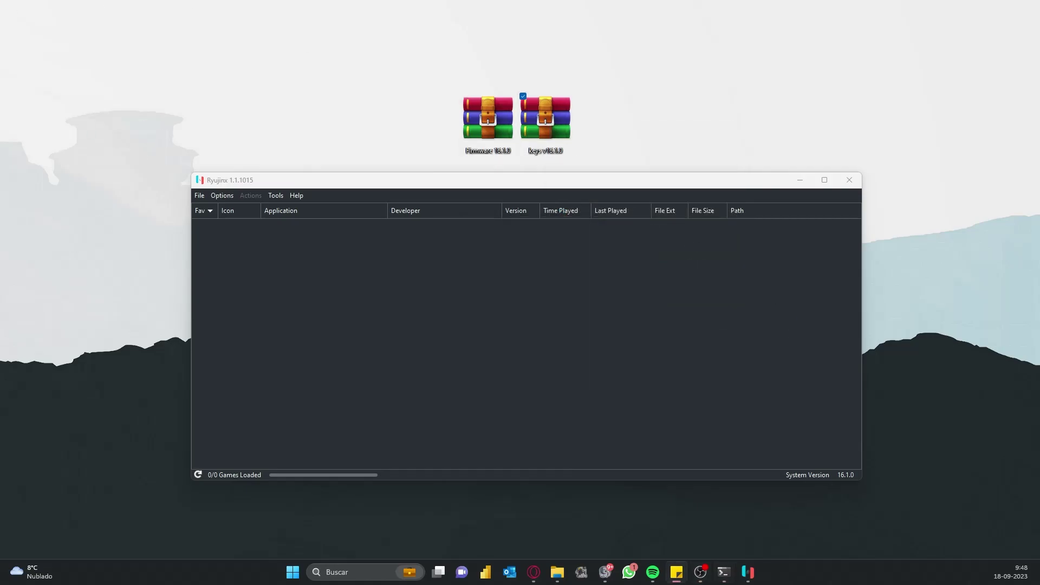
pyautogui.moveTo(554, 119); pyautogui.dragTo(547, 38)
# - Copy prod.keys and title.keys from the extracted keys v16.1.0 folder
pyautogui.doubleClick(545, 29)
pyautogui.doubleClick(615, 257)
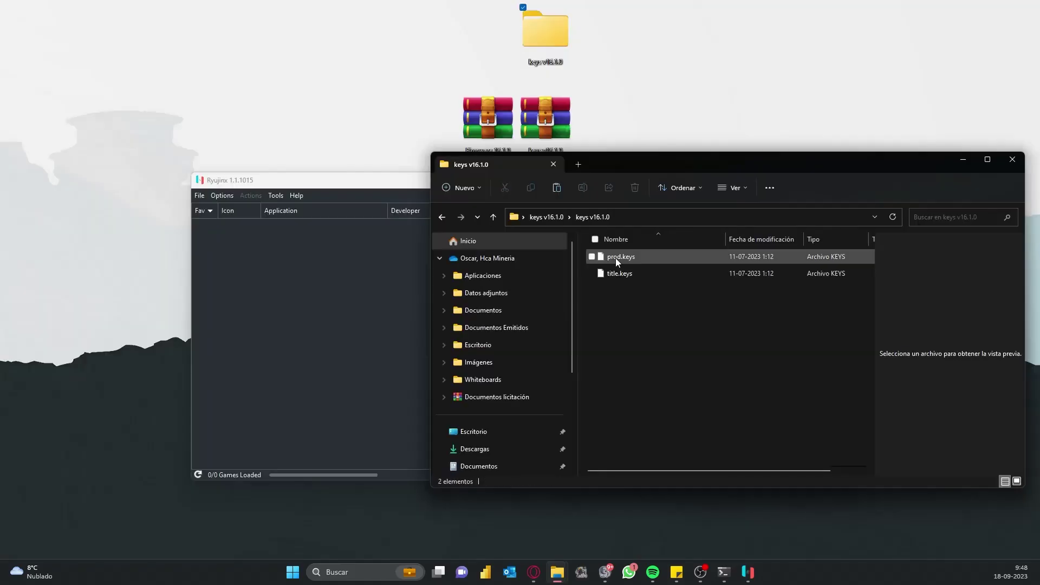
pyautogui.hotkey('ctrl', 'a')
pyautogui.click(639, 314)
pyautogui.hotkey('ctrl', 'a')
pyautogui.rightClick(625, 257)
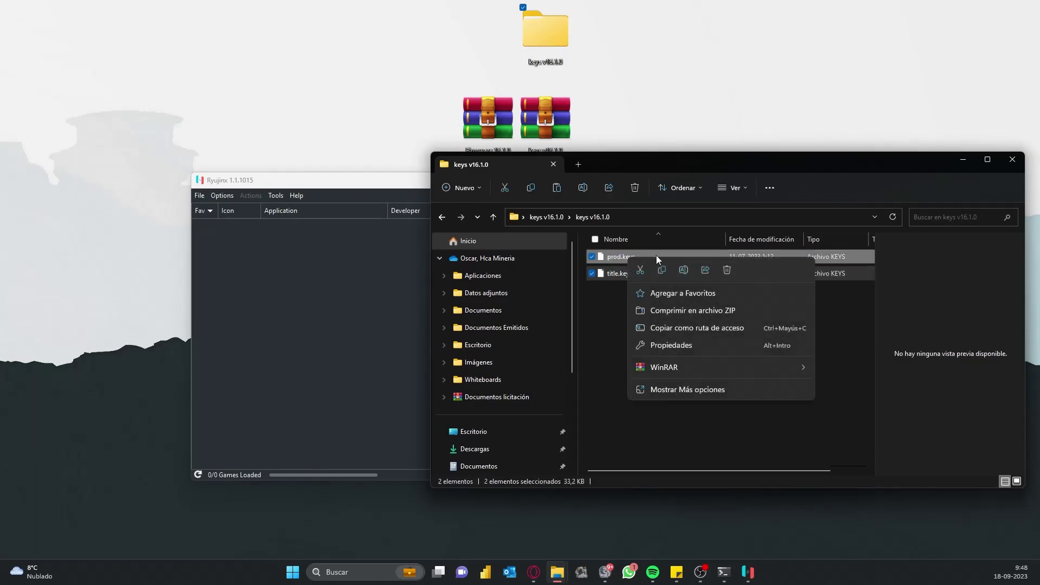
pyautogui.click(661, 269)
# - Minimize the keys folder window and open the system folder inside Ryujinx's data folder
pyautogui.click(232, 205)
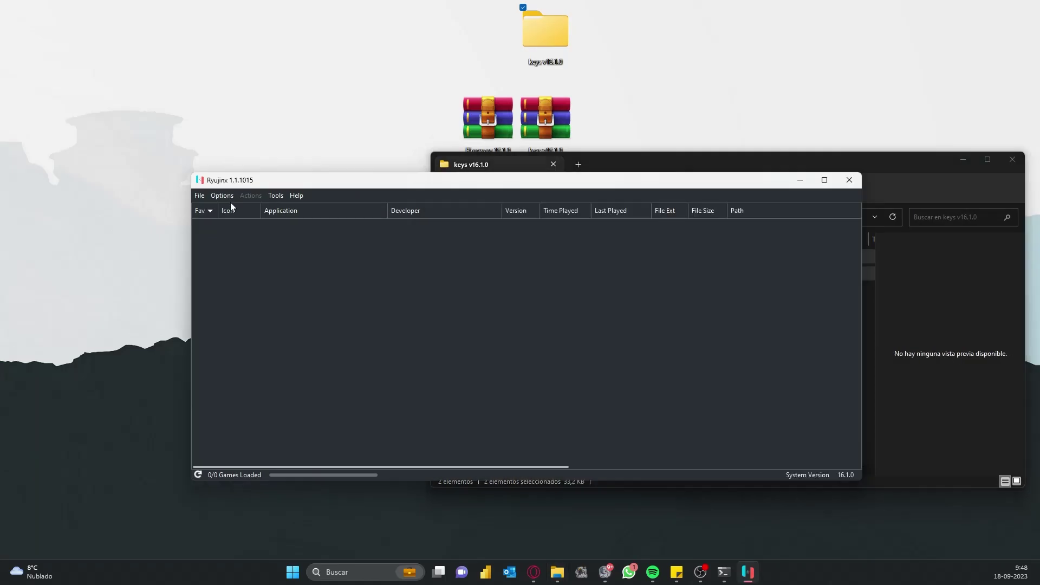
pyautogui.click(963, 160)
pyautogui.click(199, 195)
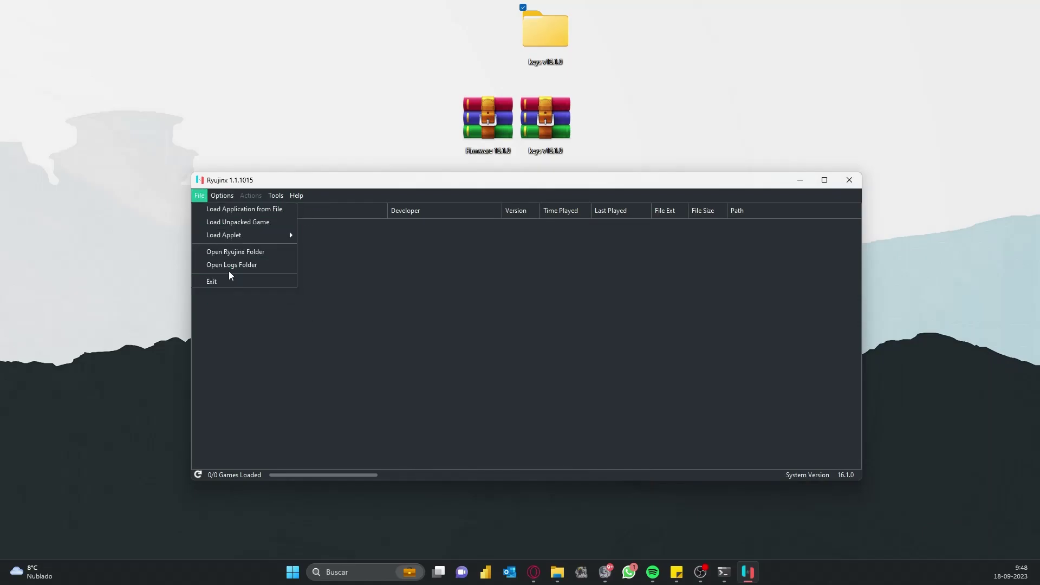
pyautogui.click(238, 254)
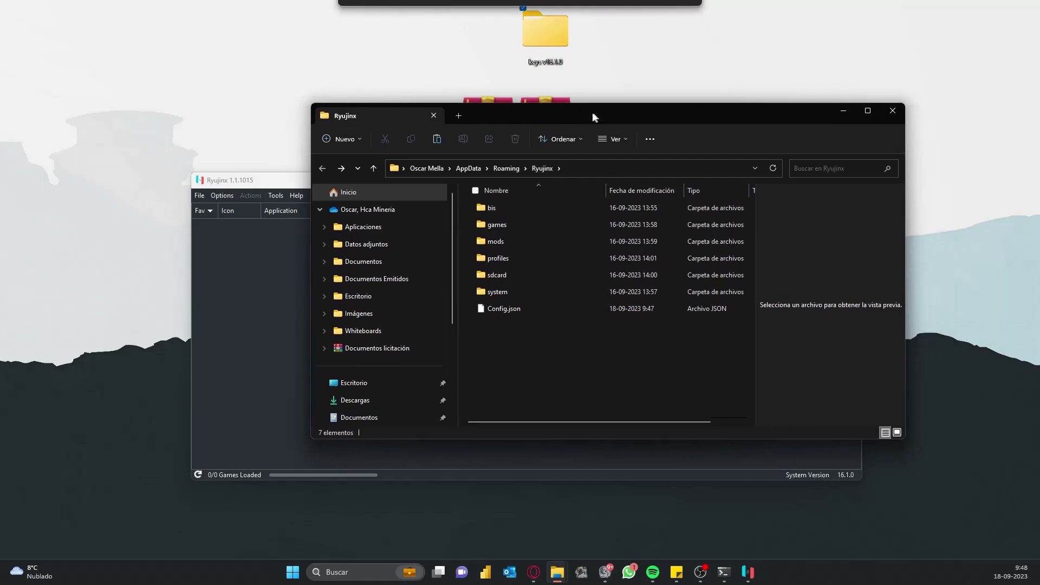
pyautogui.doubleClick(511, 285)
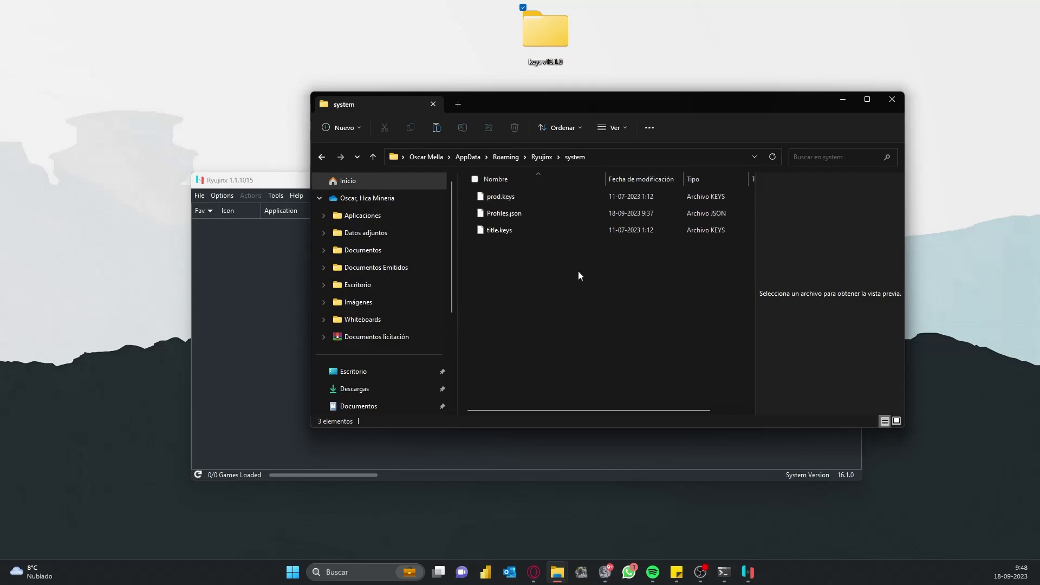
# - Paste the two key files into the system folder, replacing the existing ones, and close the folder window
pyautogui.rightClick(503, 251)
pyautogui.click(518, 266)
pyautogui.click(184, 198)
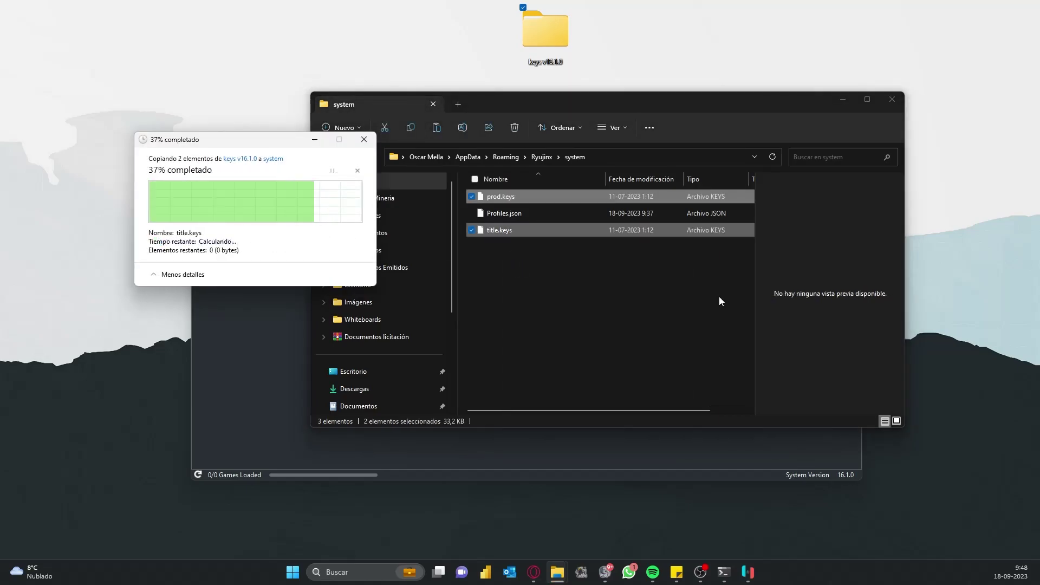
pyautogui.moveTo(509, 275); pyautogui.dragTo(621, 337)
pyautogui.click(891, 100)
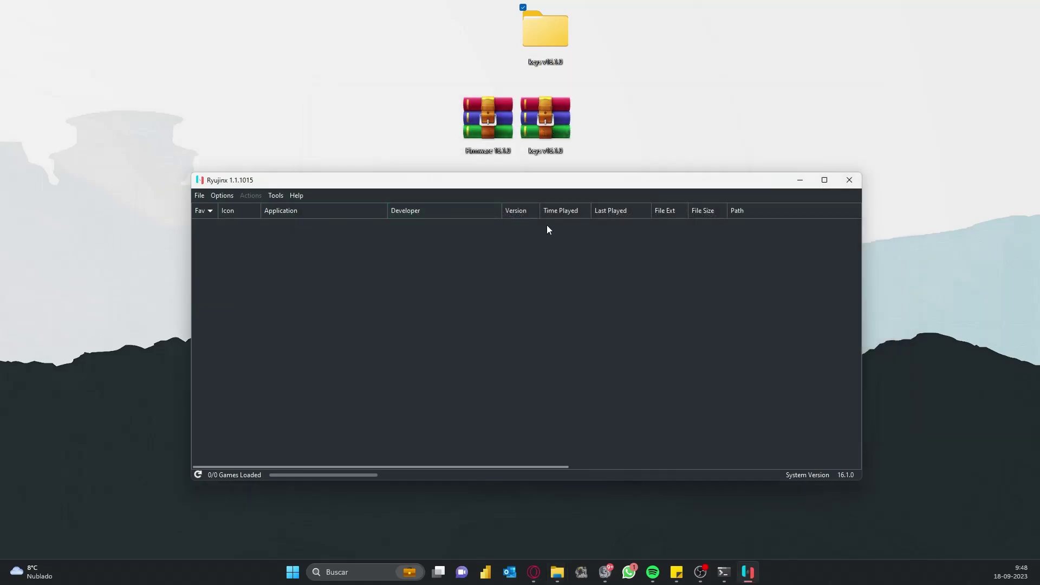
# - Delete the keys v16.1.0 folder and archive from the desktop
pyautogui.moveTo(588, 41); pyautogui.dragTo(536, 124)
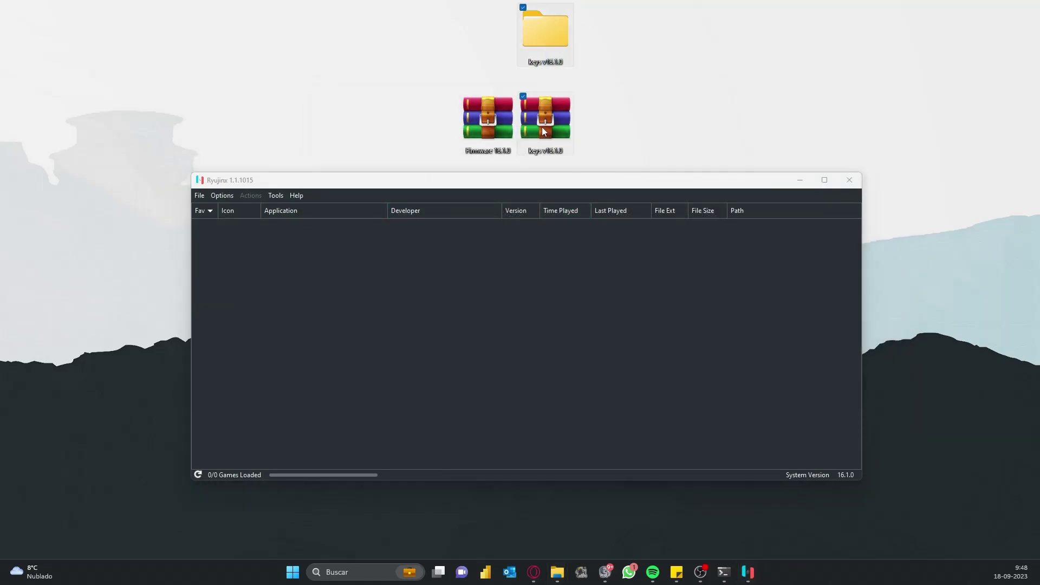
pyautogui.press('Delete')
pyautogui.moveTo(436, 73); pyautogui.dragTo(515, 112)
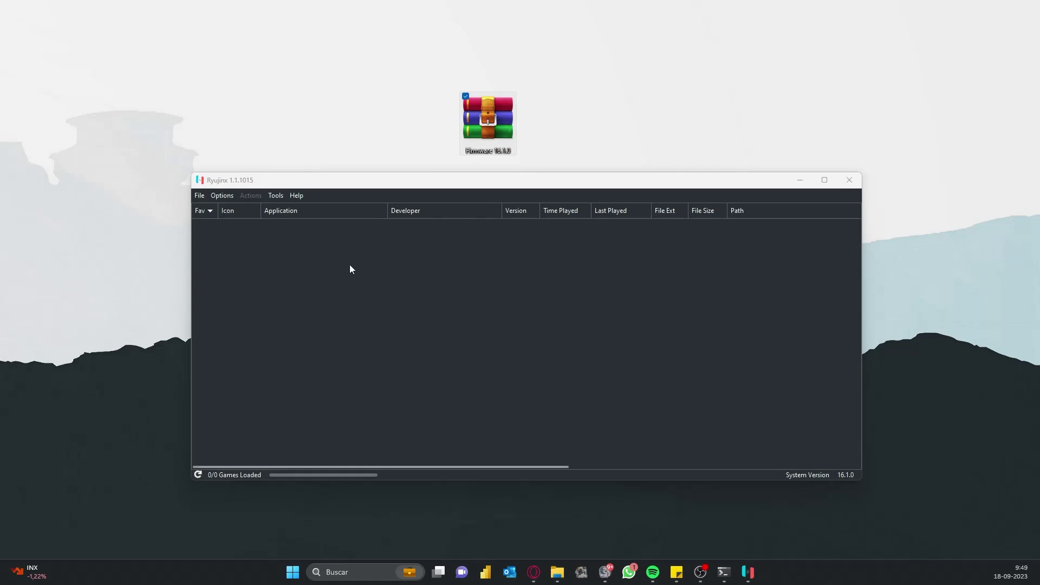
pyautogui.moveTo(427, 74); pyautogui.dragTo(567, 170)
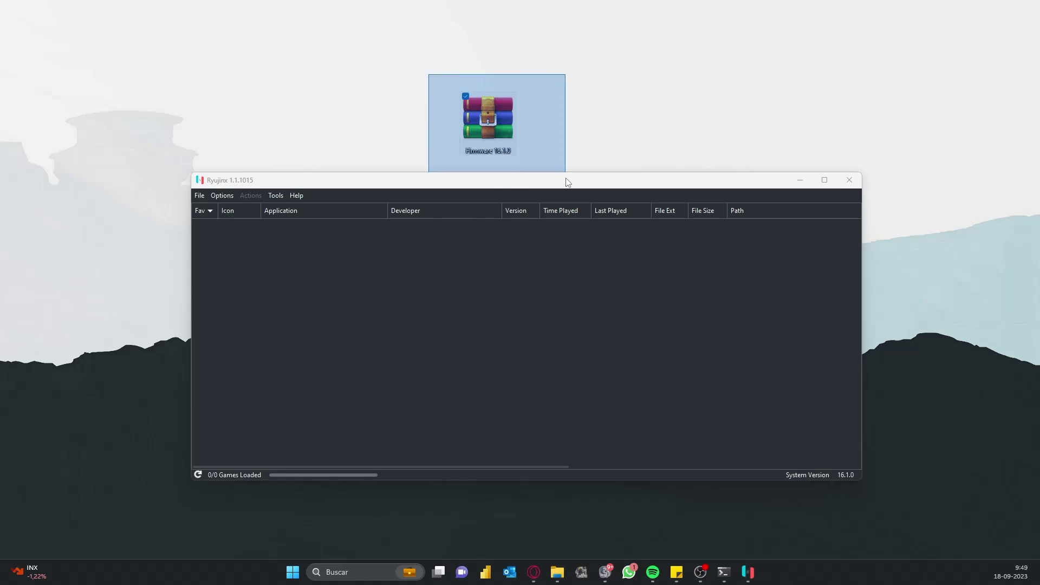
pyautogui.moveTo(475, 122); pyautogui.dragTo(478, 61)
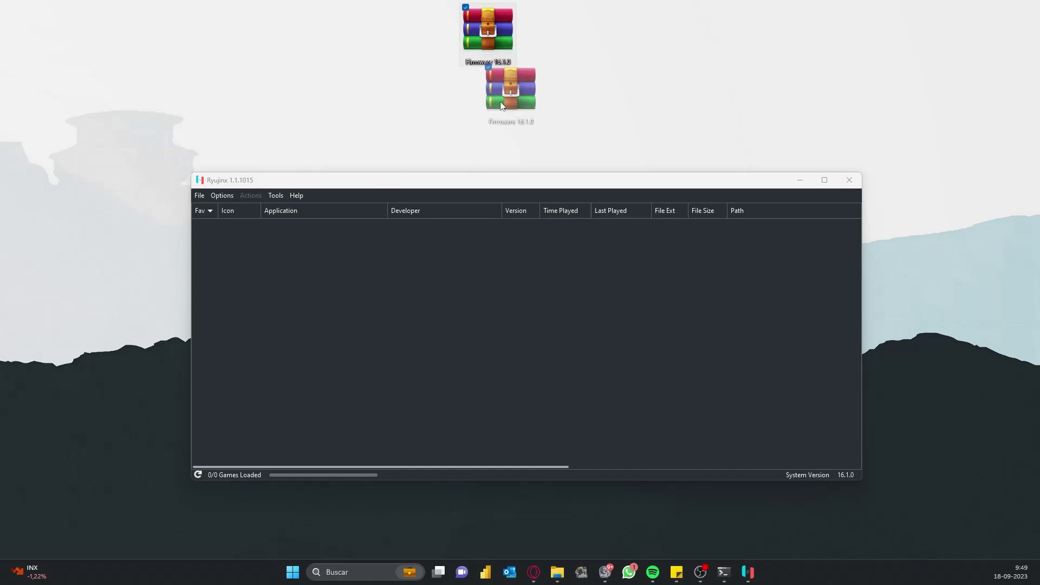
# - Install the firmware in Ryujinx from the Firmware 16.1.0 ZIP on the desktop, accepting replacement of the current system version
pyautogui.click(222, 196)
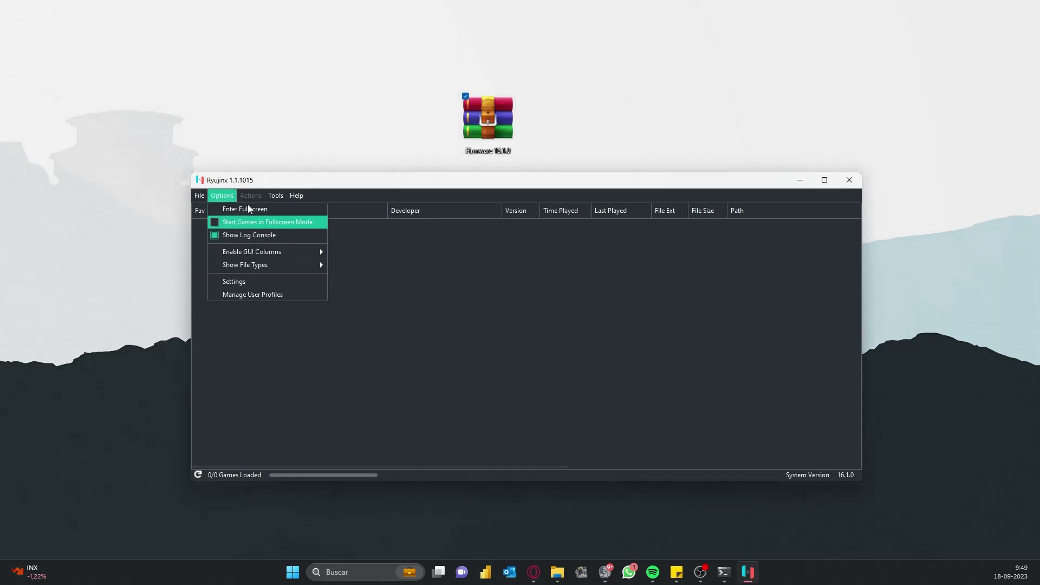
pyautogui.moveTo(199, 195)
pyautogui.moveTo(271, 195)
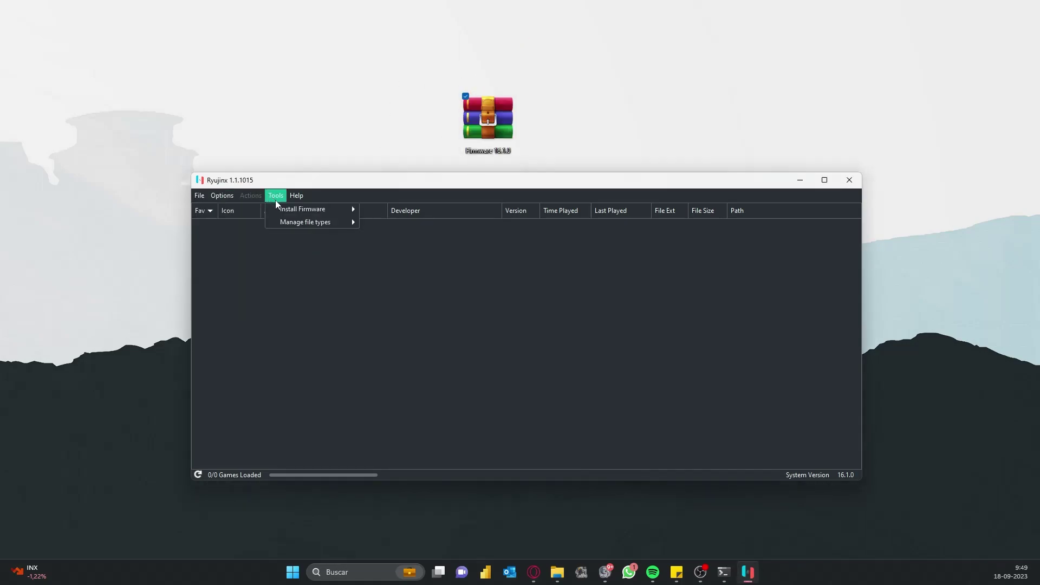
pyautogui.moveTo(301, 210)
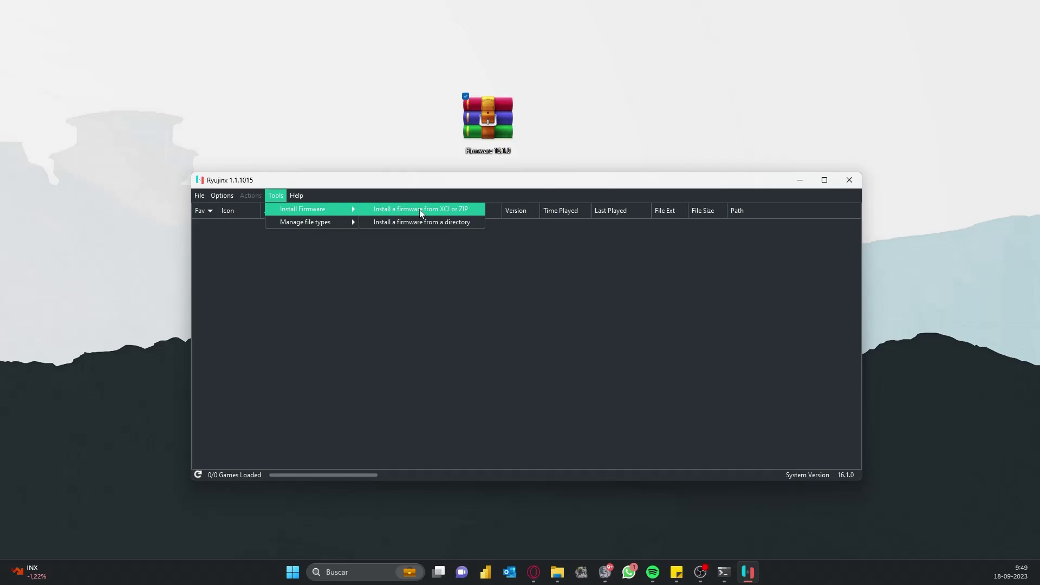
pyautogui.click(460, 213)
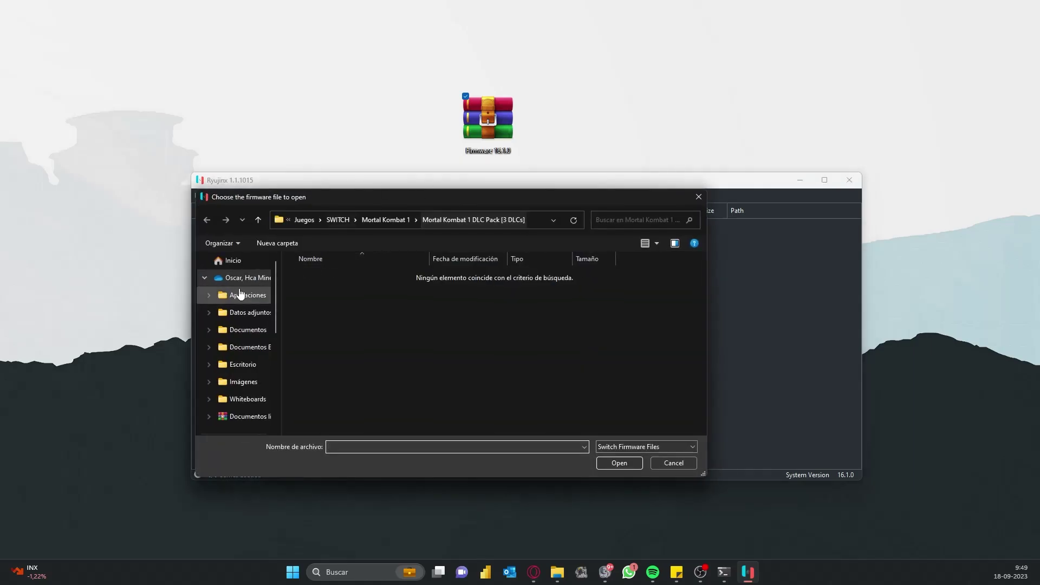
pyautogui.scroll(-2, 243, 336)
pyautogui.scroll(-1, 245, 333)
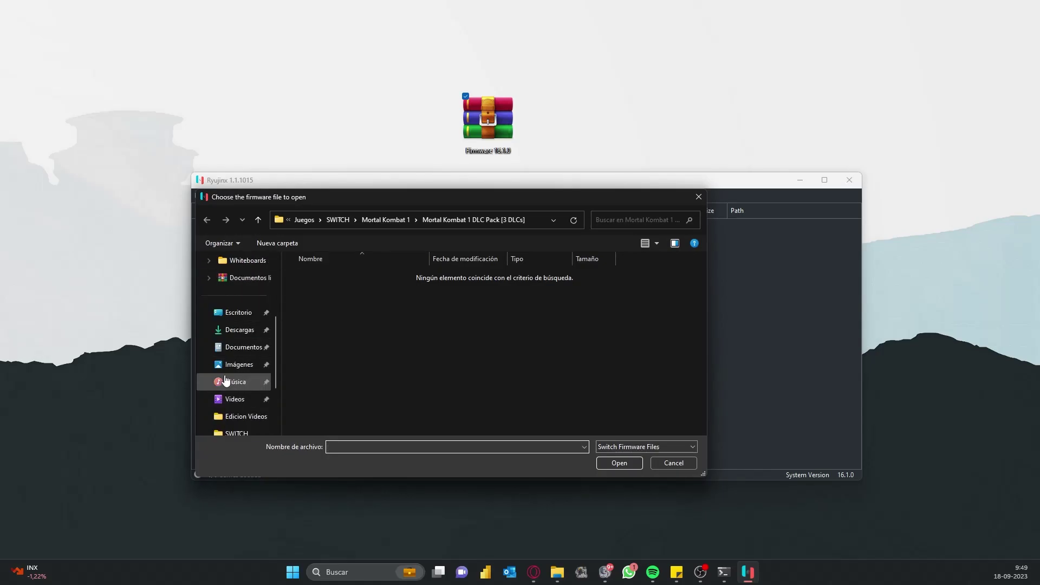
pyautogui.click(253, 317)
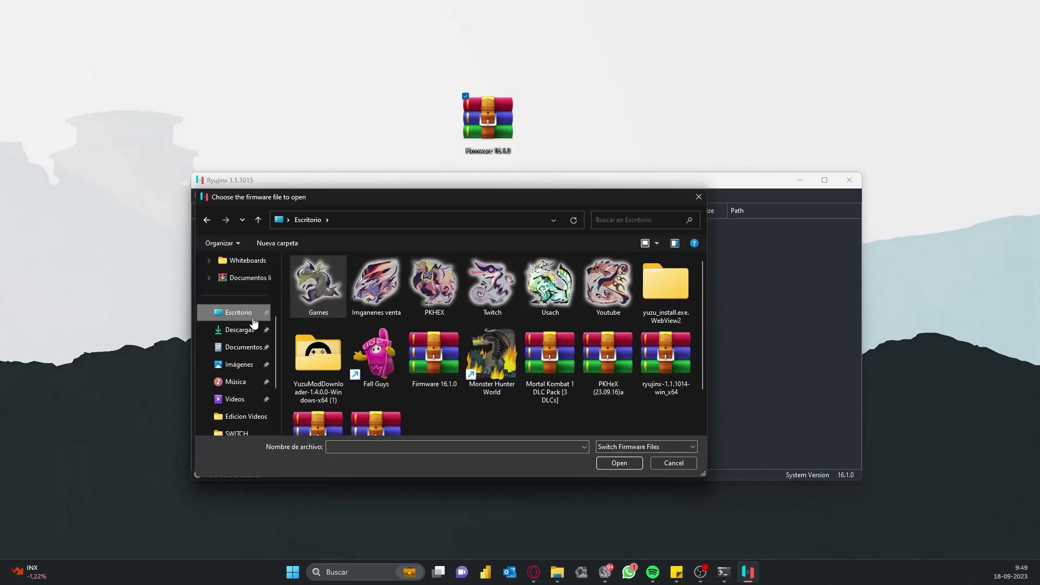
pyautogui.click(428, 362)
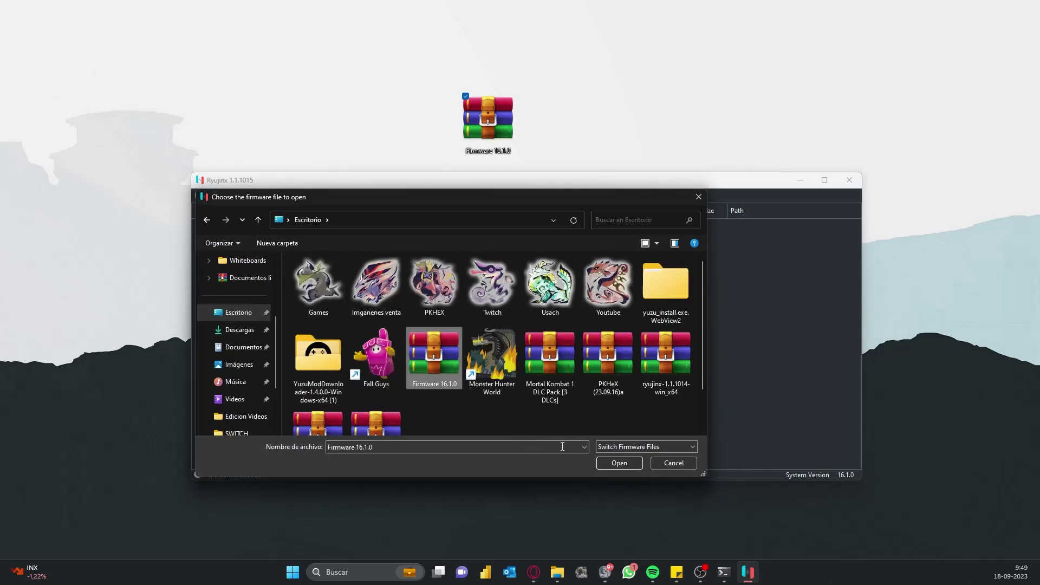
pyautogui.click(619, 464)
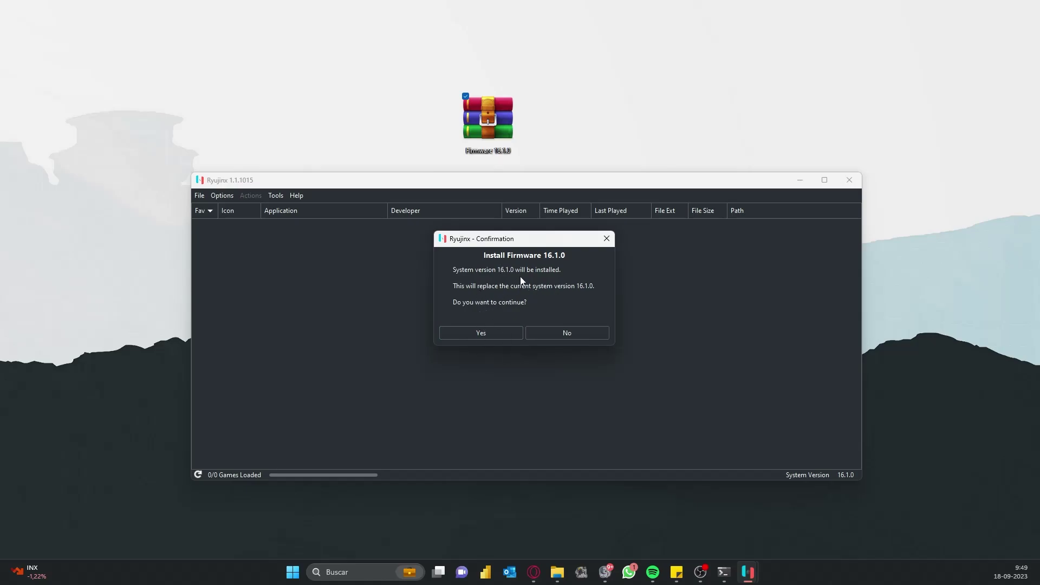
pyautogui.click(476, 334)
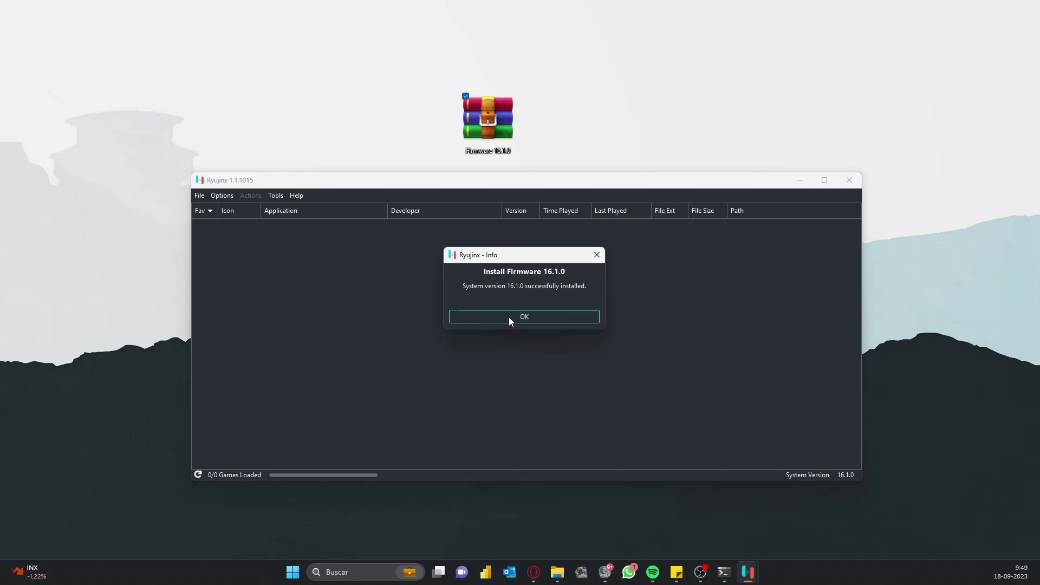
pyautogui.click(509, 317)
# - Delete the Firmware 16.1.0 archive from the desktop
pyautogui.click(487, 117)
pyautogui.press('Delete')
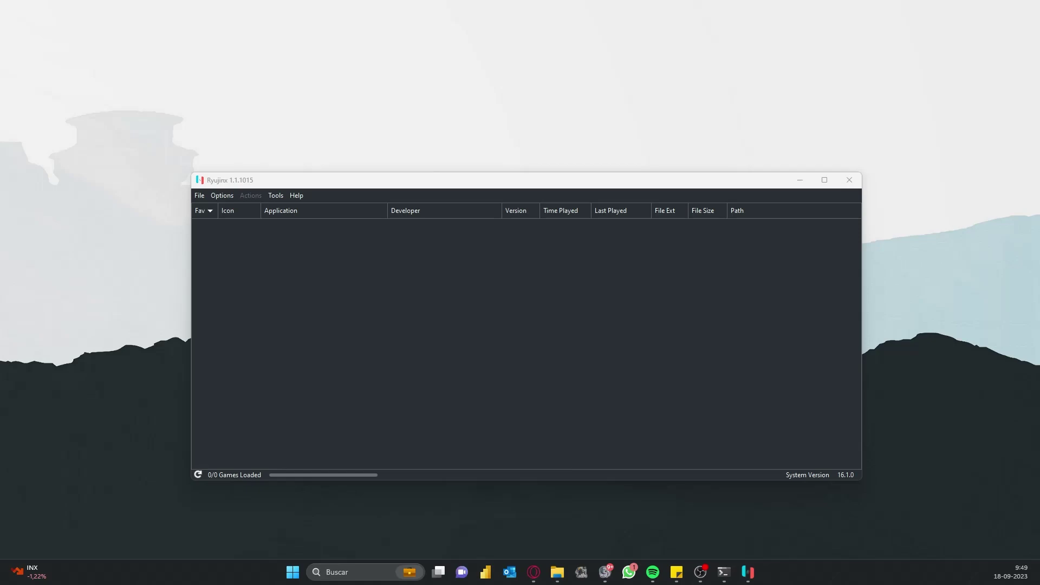
# - Open the SWITCH games folder, examine the files in its Super Bomberman R2 folder, and return to SWITCH
pyautogui.click(557, 572)
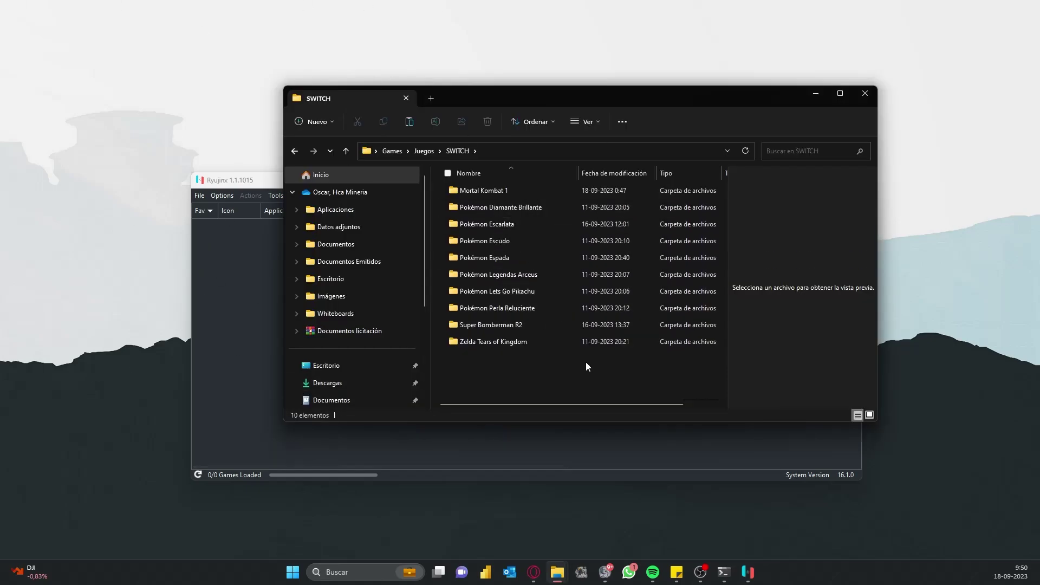
pyautogui.doubleClick(490, 326)
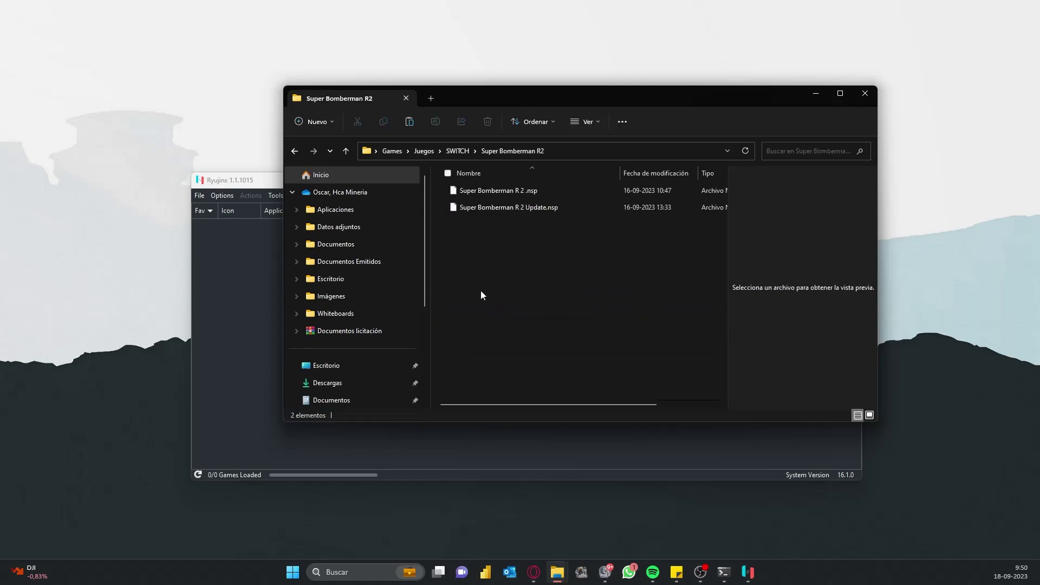
pyautogui.click(294, 150)
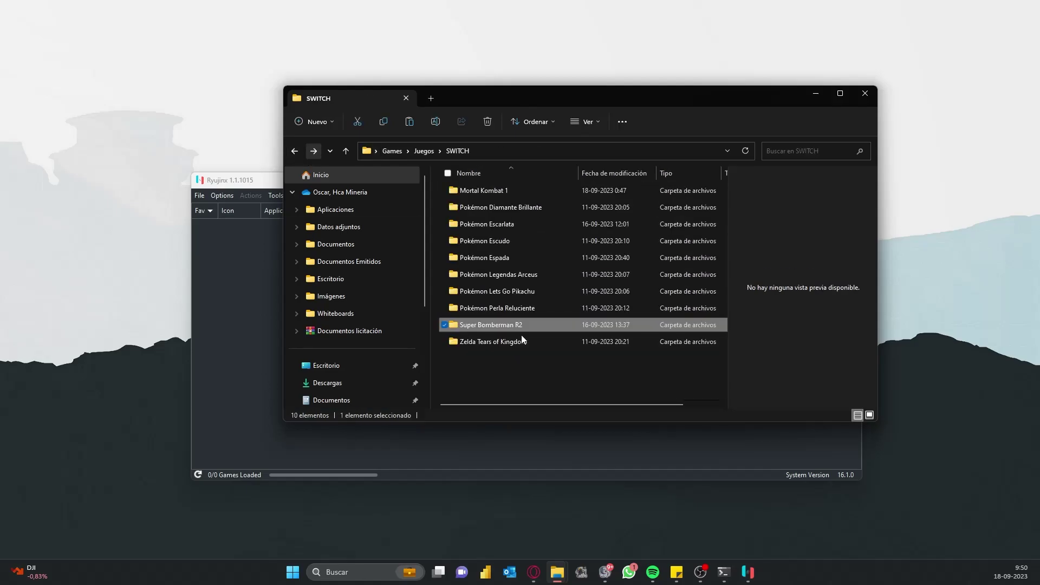
pyautogui.doubleClick(519, 325)
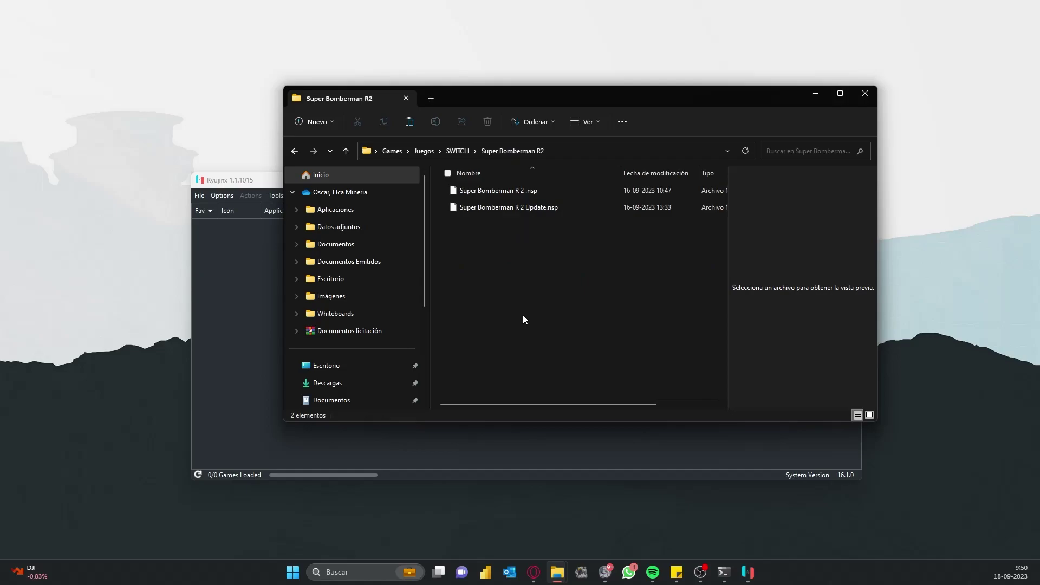
pyautogui.click(294, 151)
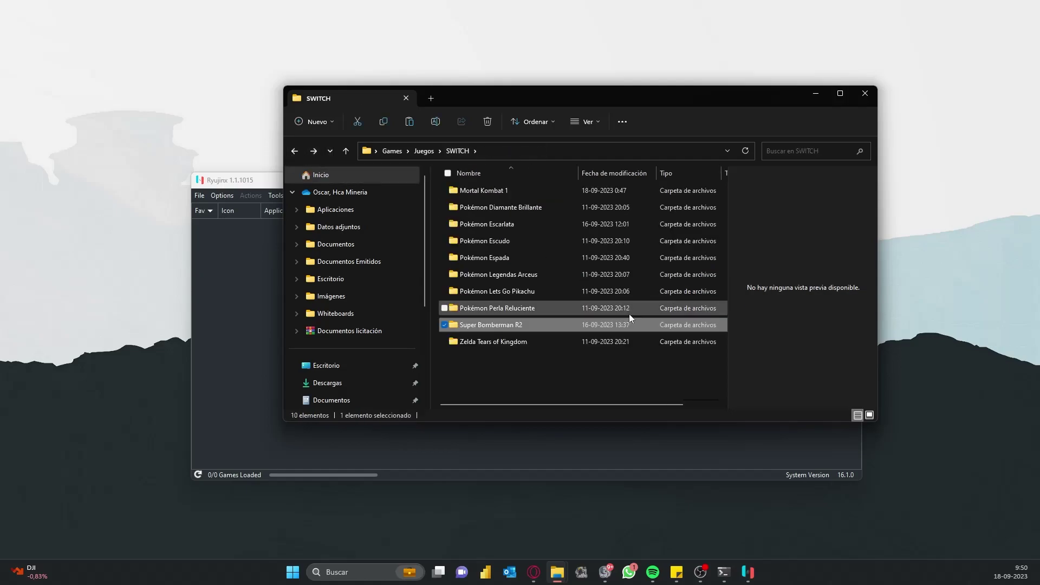
# - Add the SWITCH folder inside Games > Juegos to the Ryujinx game directories and save the settings
pyautogui.click(696, 449)
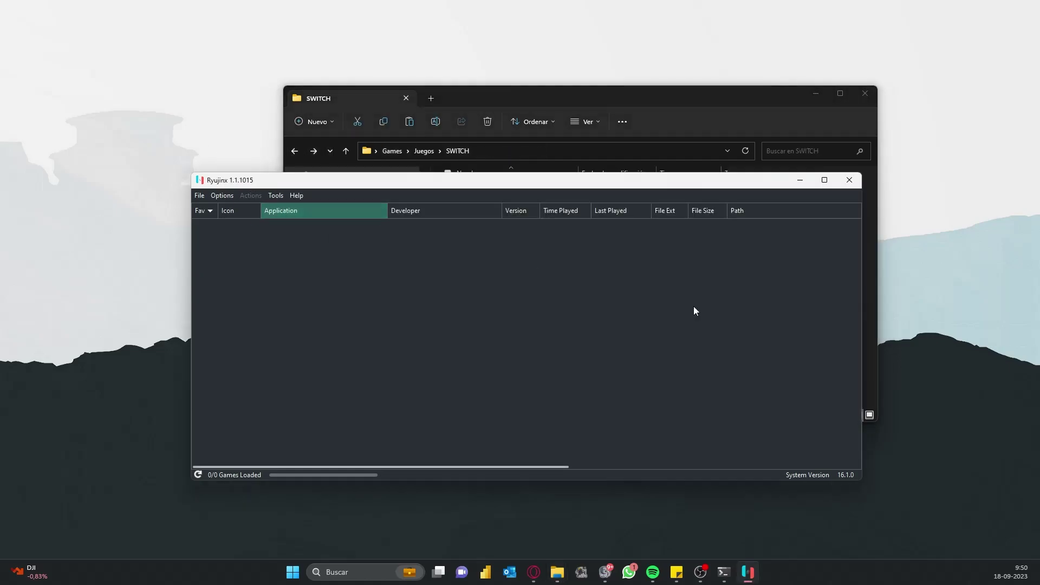
pyautogui.click(199, 196)
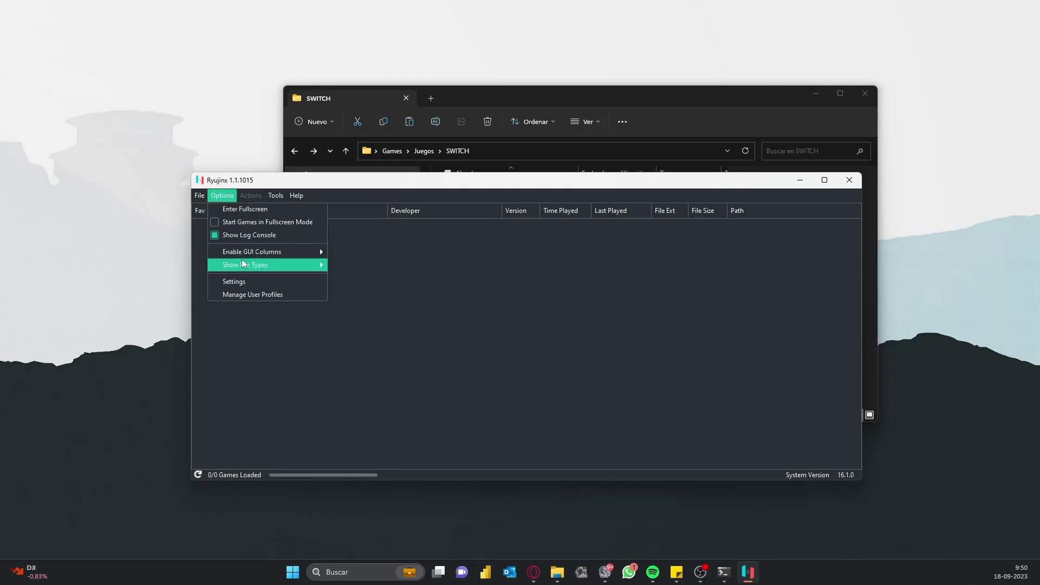
pyautogui.click(251, 281)
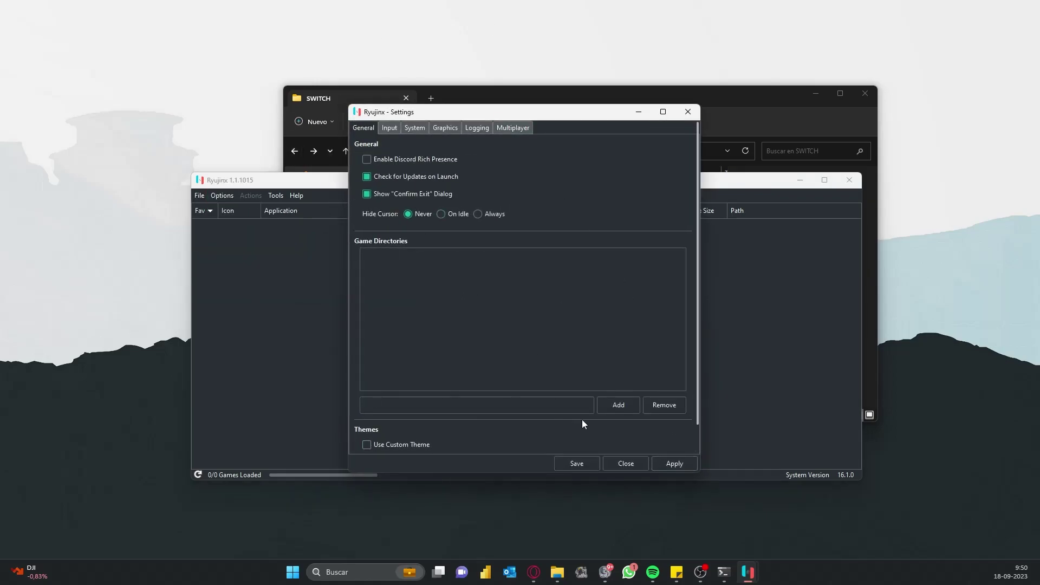
pyautogui.click(615, 405)
pyautogui.doubleClick(475, 214)
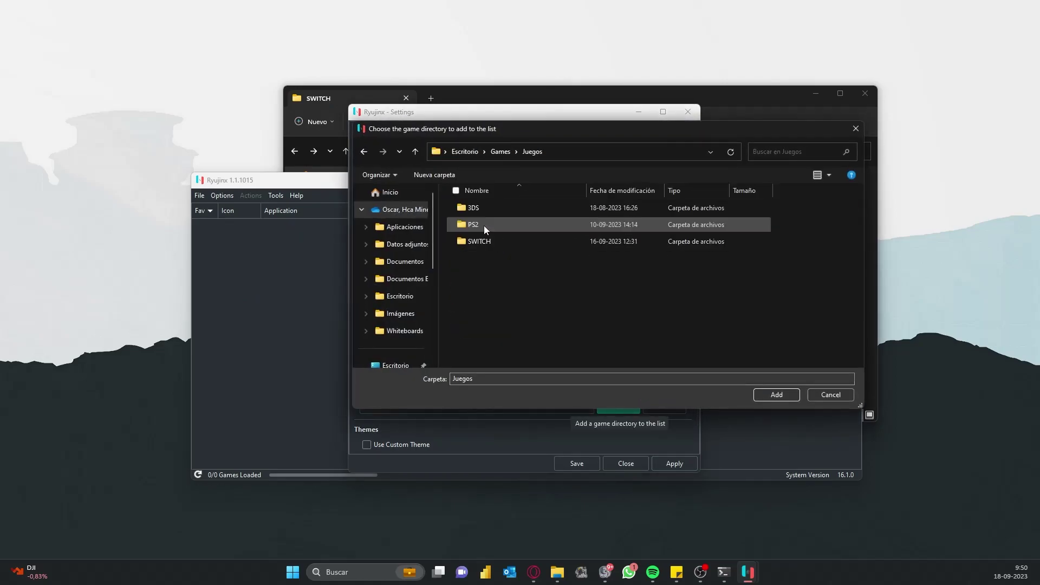
pyautogui.doubleClick(486, 245)
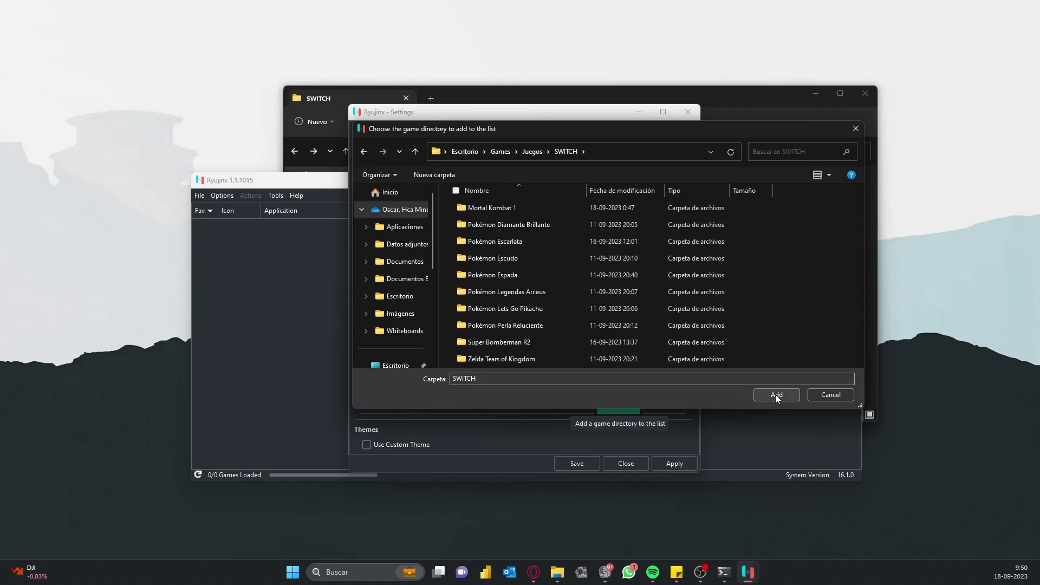
pyautogui.click(775, 395)
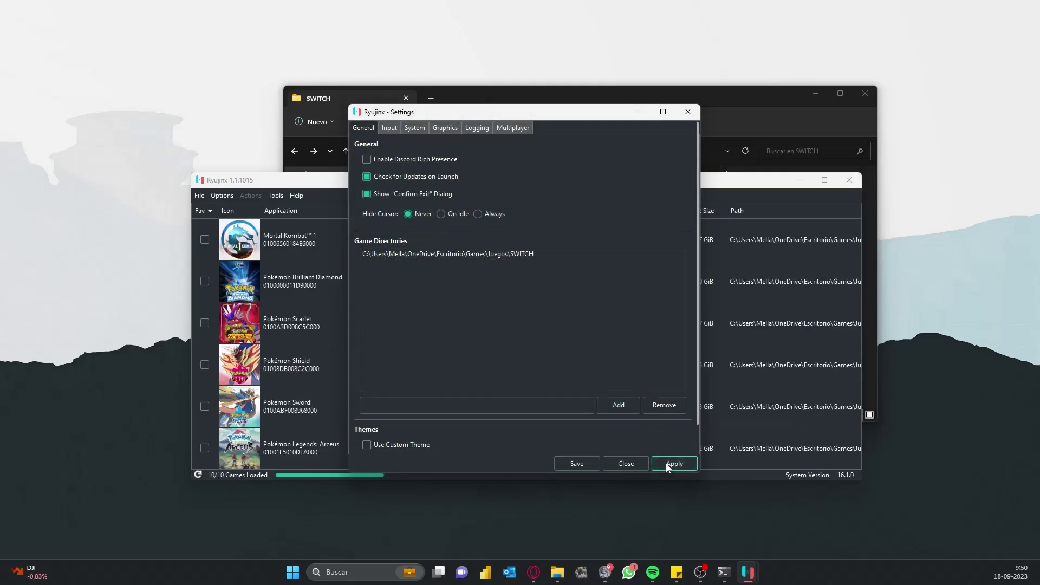
pyautogui.click(576, 463)
# - Review the game list in the maximized emulator window, then examine the files in the Mortal Kombat 1 folder and its DLC Pack subfolder
pyautogui.press('super+Up')
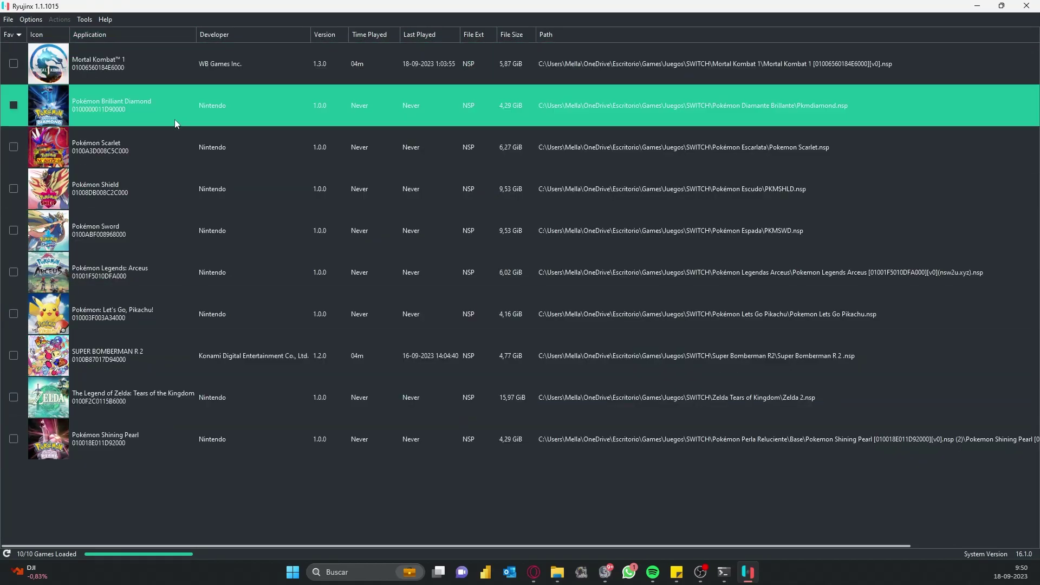
pyautogui.press('super+Down')
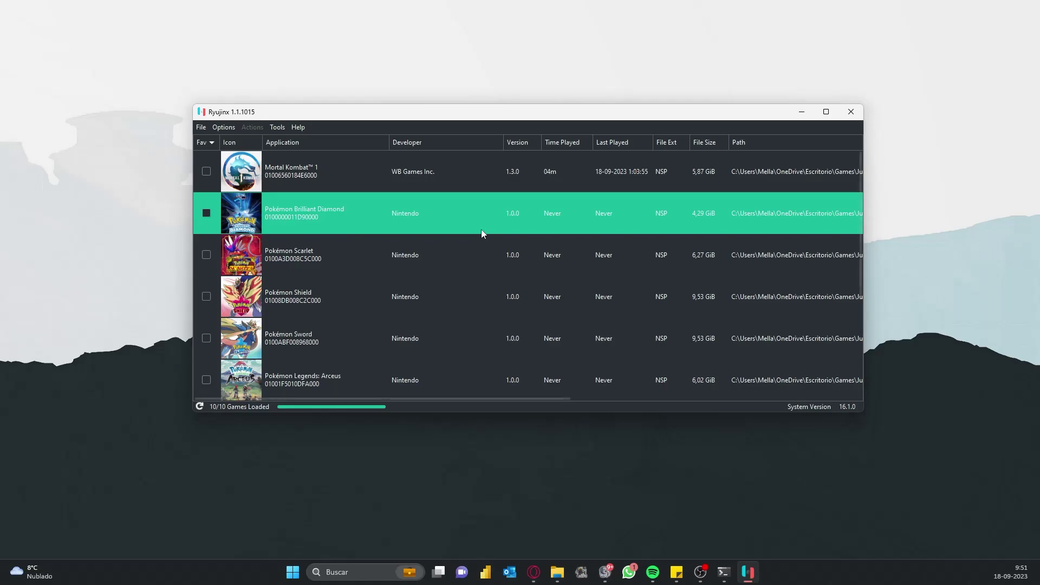
pyautogui.hotkey('alt', 'Tab')
pyautogui.moveTo(707, 130); pyautogui.dragTo(698, 99)
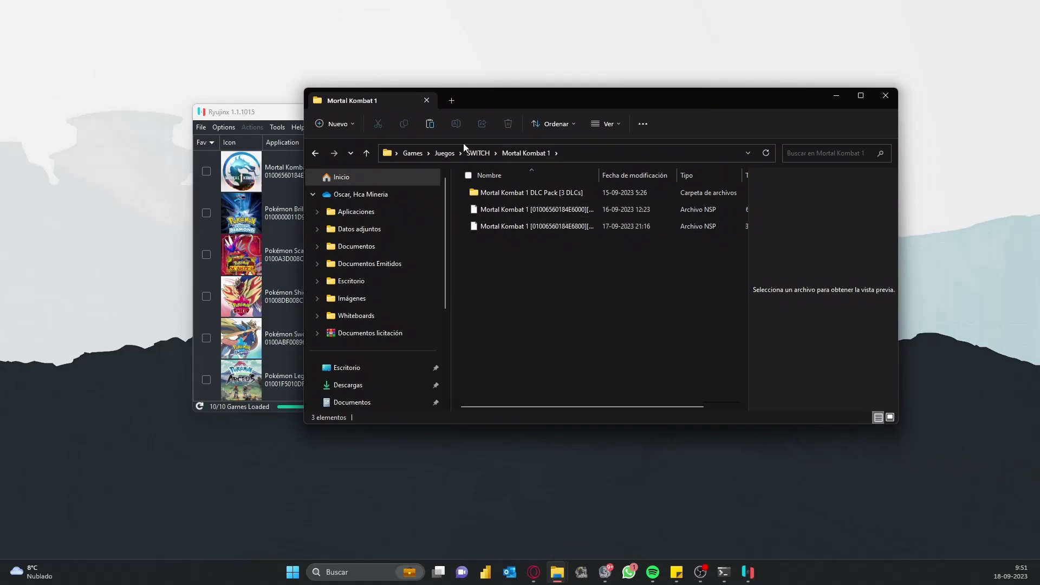
pyautogui.moveTo(598, 177); pyautogui.dragTo(556, 179)
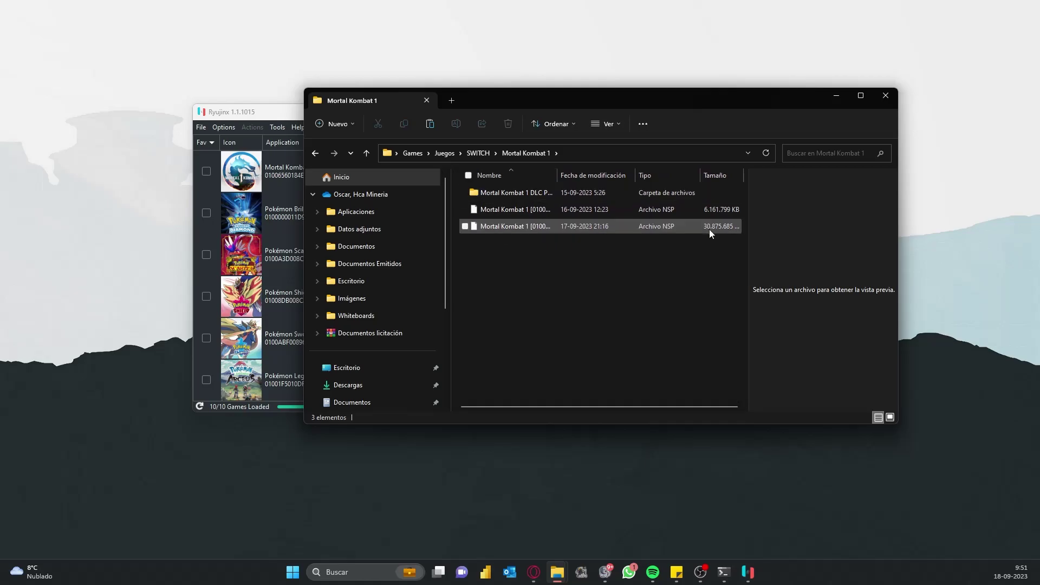
pyautogui.doubleClick(517, 193)
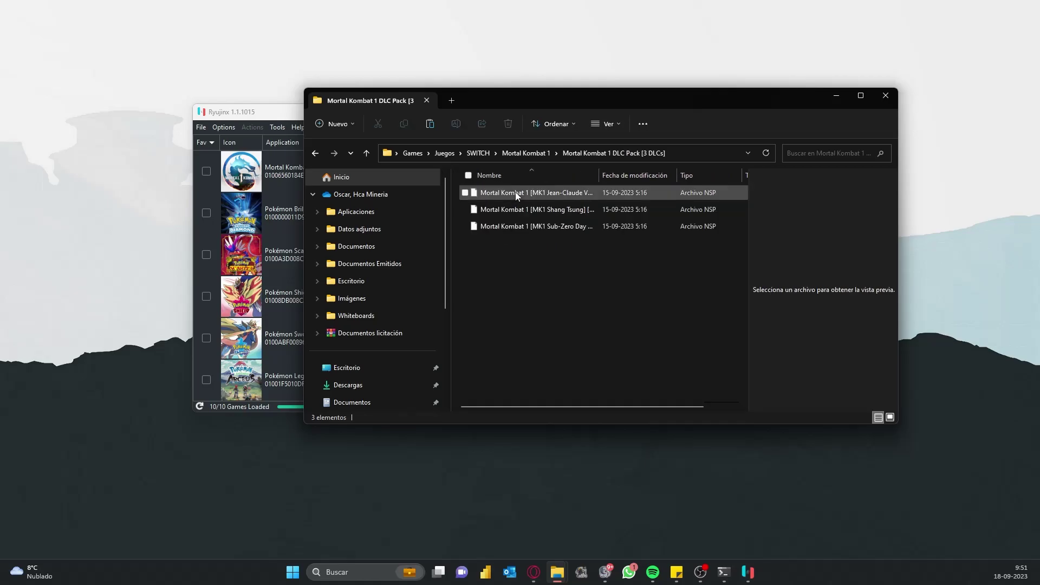
pyautogui.moveTo(574, 303)
pyautogui.mouseDown()
pyautogui.moveTo(525, 199)
pyautogui.moveTo(576, 306)
pyautogui.mouseUp()
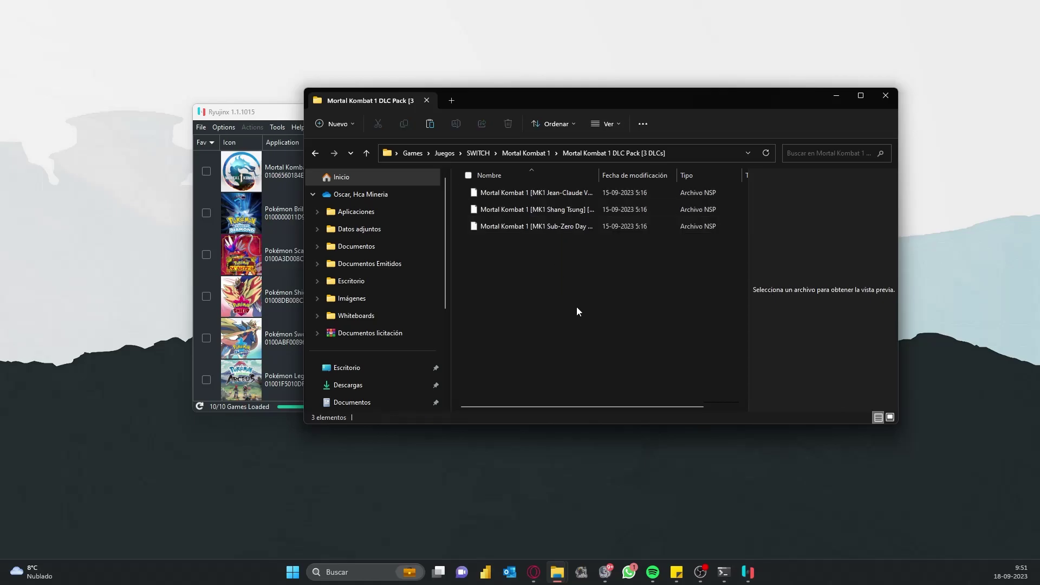
# - Switch back to Ryujinx, then reposition and enlarge its window to show more of the game list
pyautogui.click(748, 572)
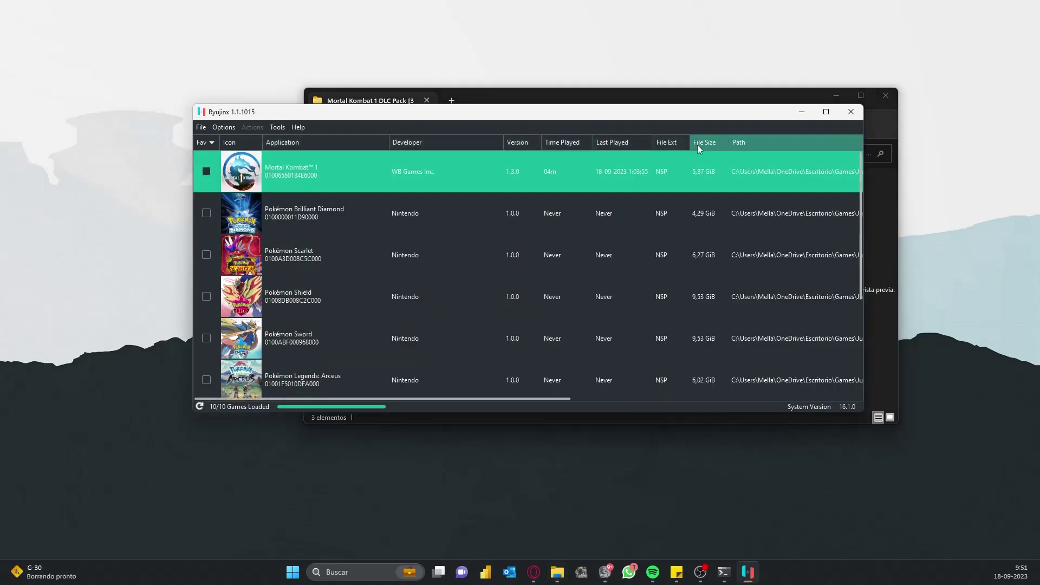
pyautogui.moveTo(681, 113); pyautogui.dragTo(635, 82)
pyautogui.moveTo(816, 380); pyautogui.dragTo(931, 478)
pyautogui.click(300, 148)
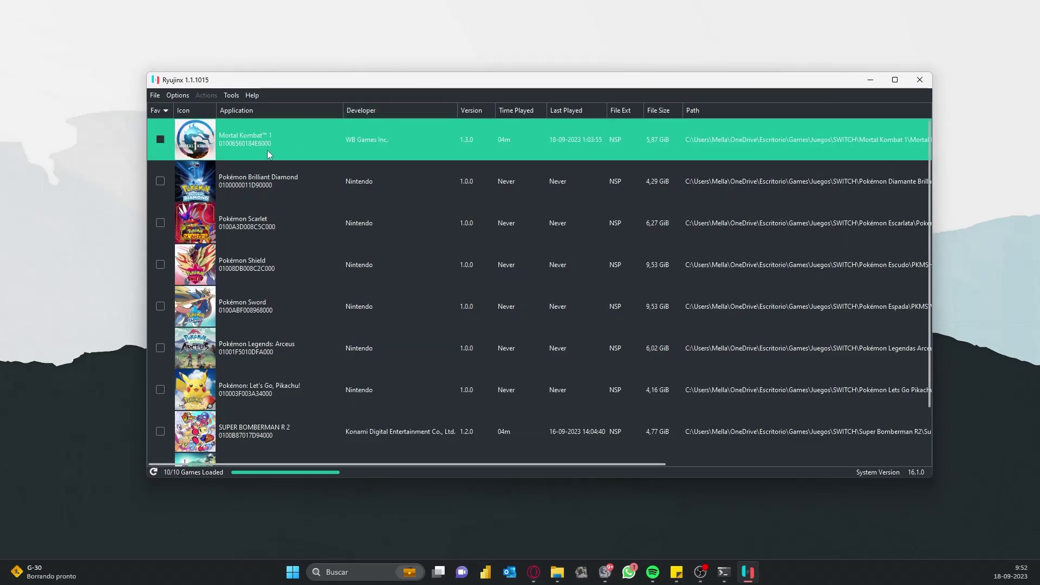
pyautogui.rightClick(255, 137)
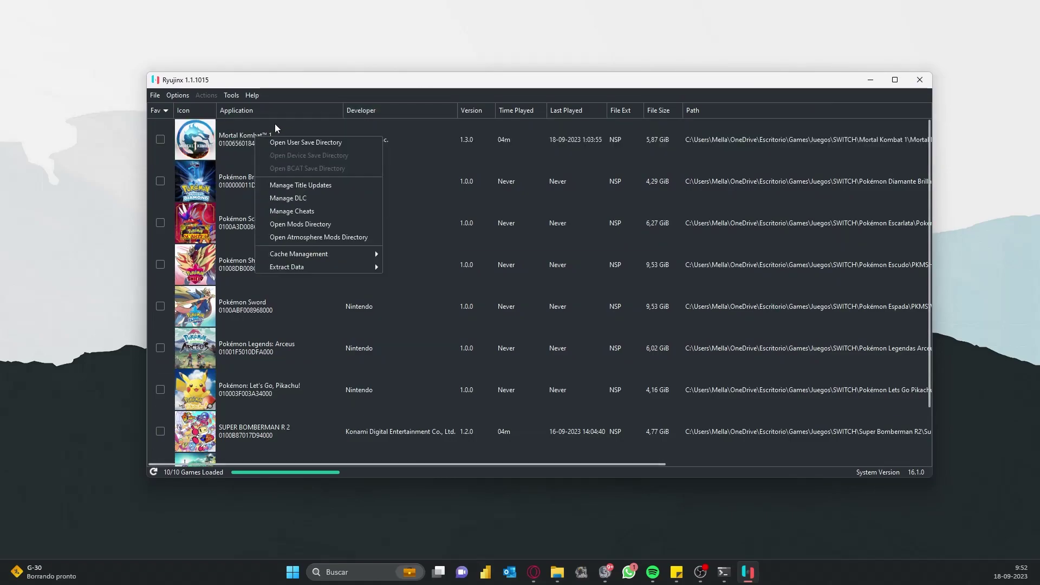
pyautogui.click(313, 187)
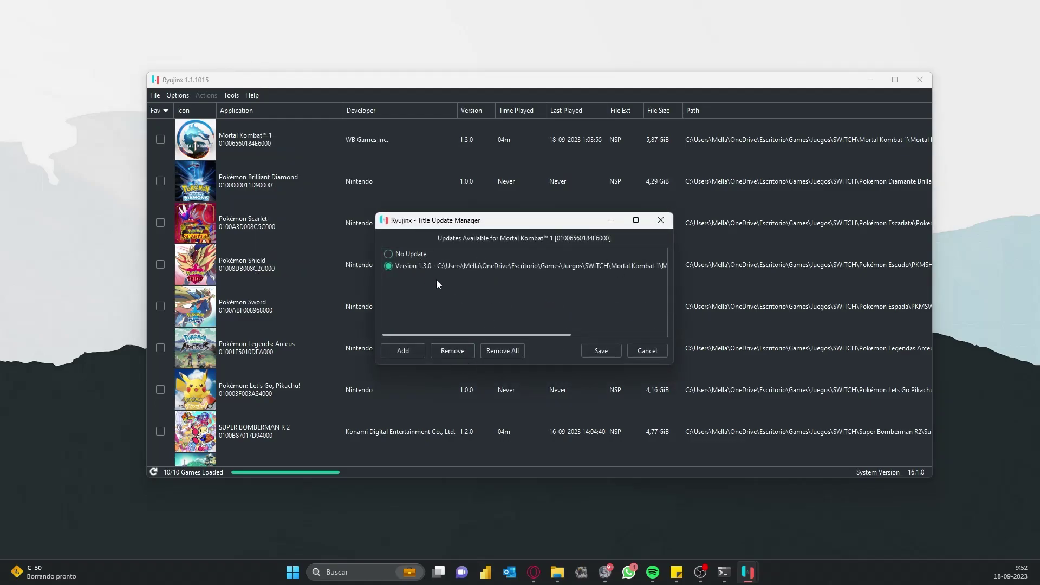
pyautogui.click(450, 352)
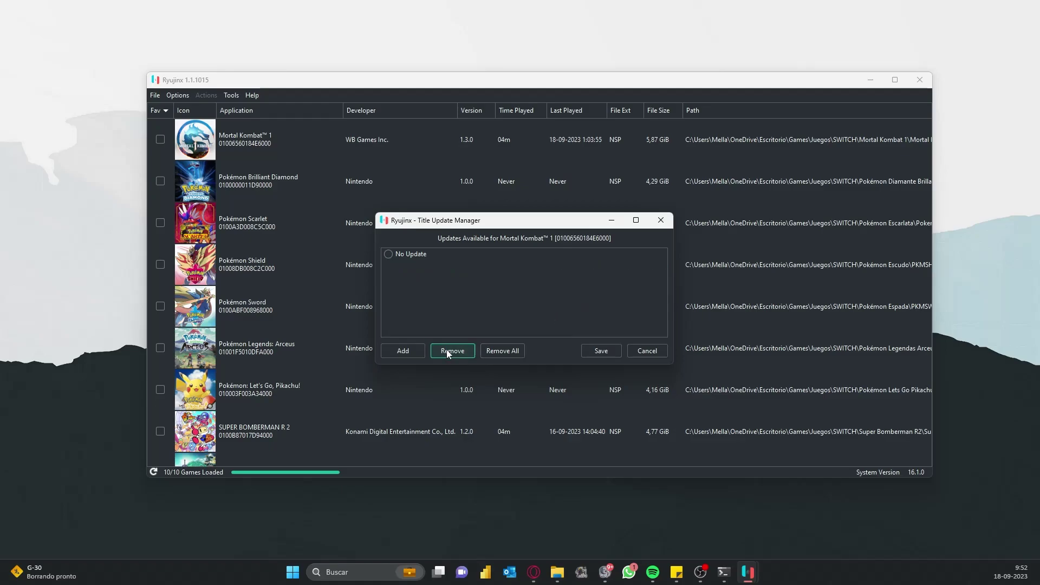
pyautogui.click(408, 352)
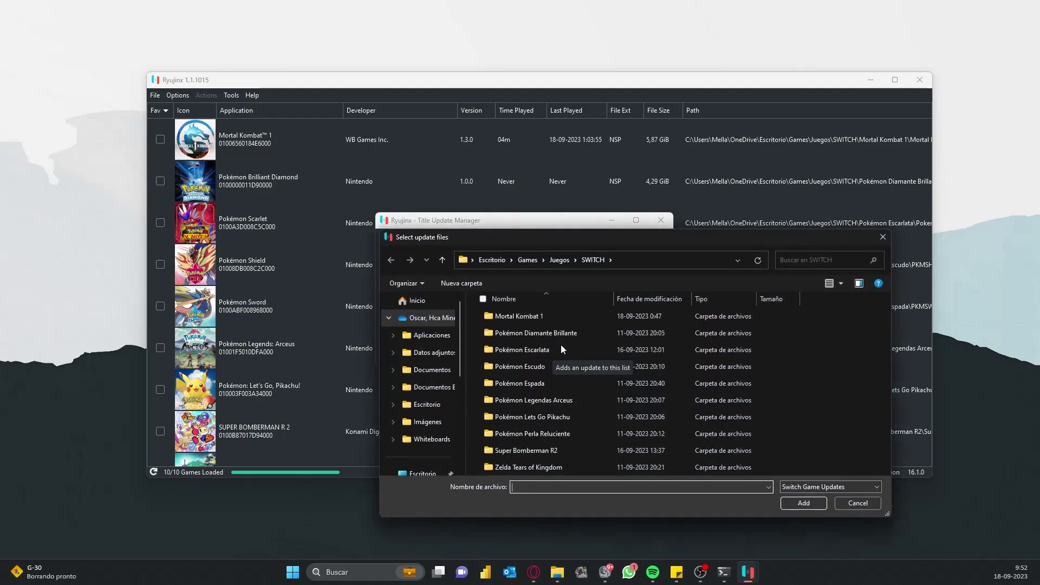
pyautogui.doubleClick(555, 318)
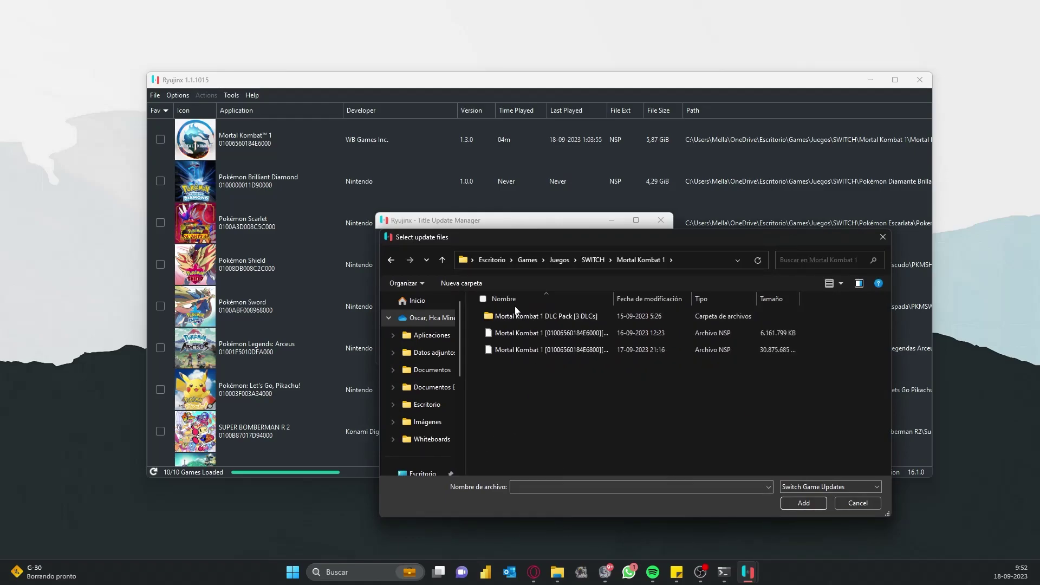
pyautogui.click(520, 349)
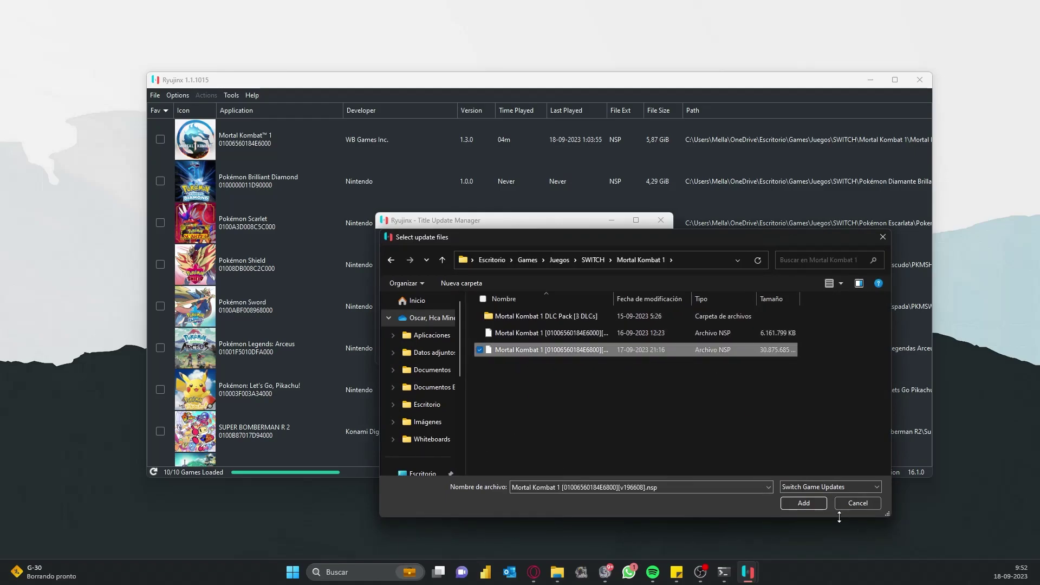
pyautogui.click(806, 503)
pyautogui.click(600, 351)
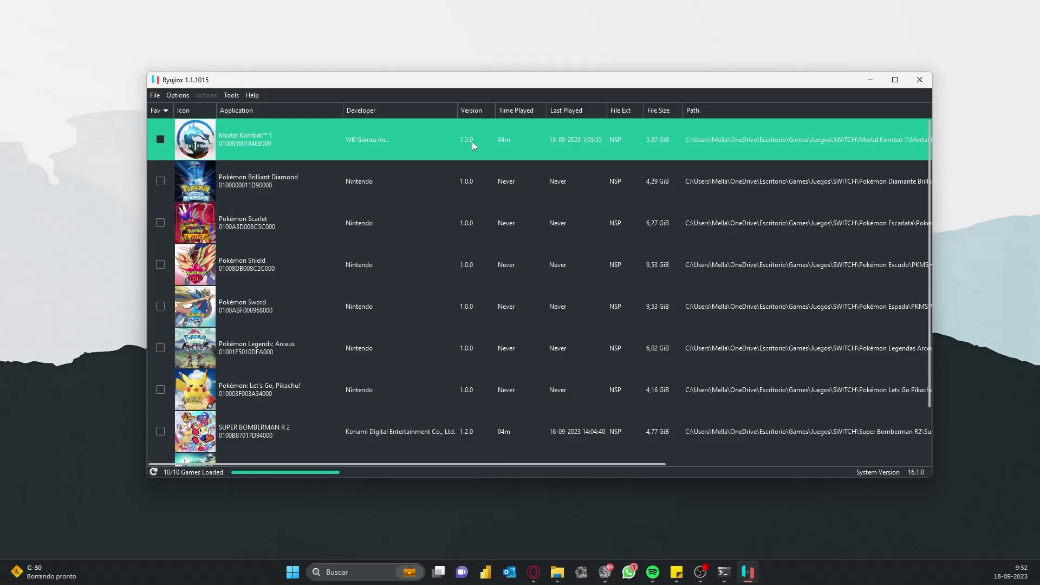
# - Replace all DLC entries for Mortal Kombat 1 with the three NSP files from its DLC Pack folder and save
pyautogui.rightClick(260, 144)
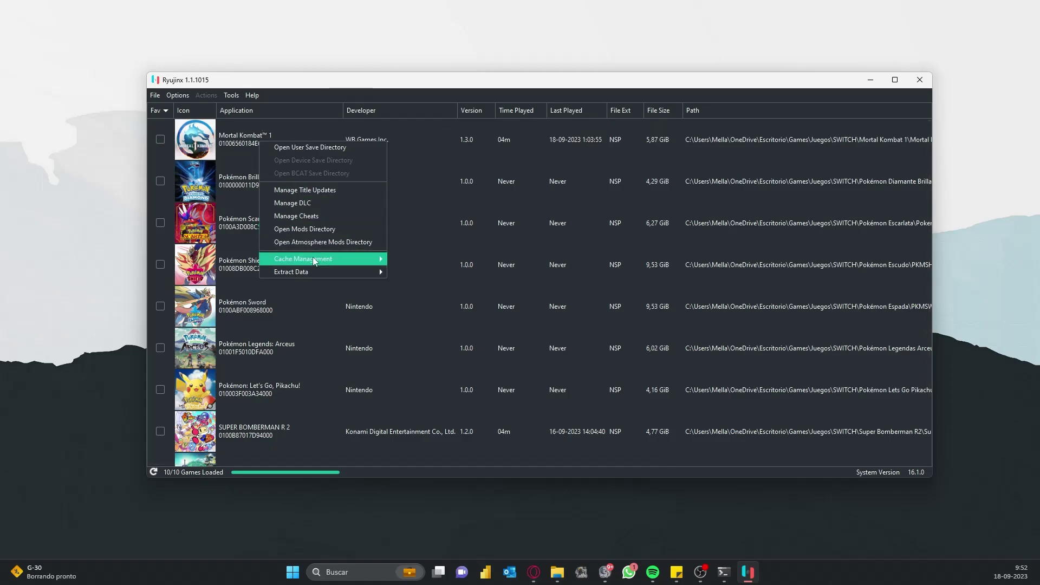
pyautogui.click(306, 204)
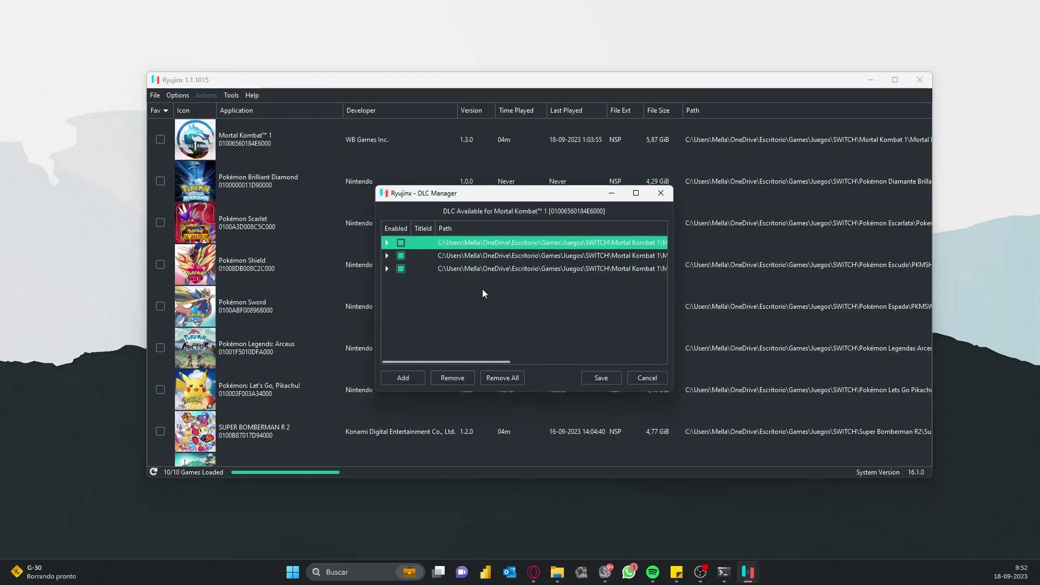
pyautogui.click(501, 378)
pyautogui.click(405, 377)
pyautogui.doubleClick(521, 291)
pyautogui.moveTo(586, 366); pyautogui.dragTo(523, 282)
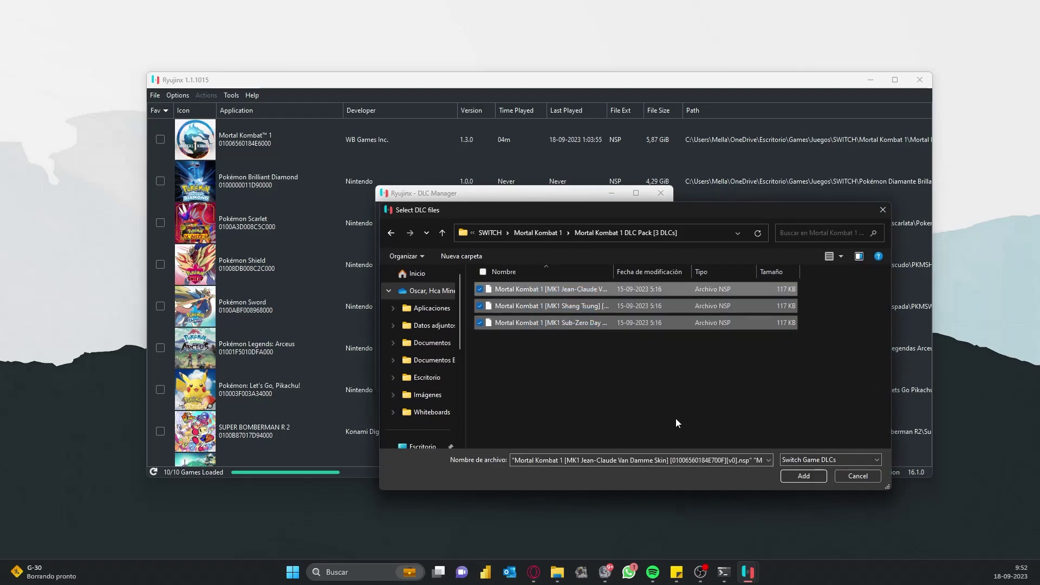
pyautogui.click(798, 476)
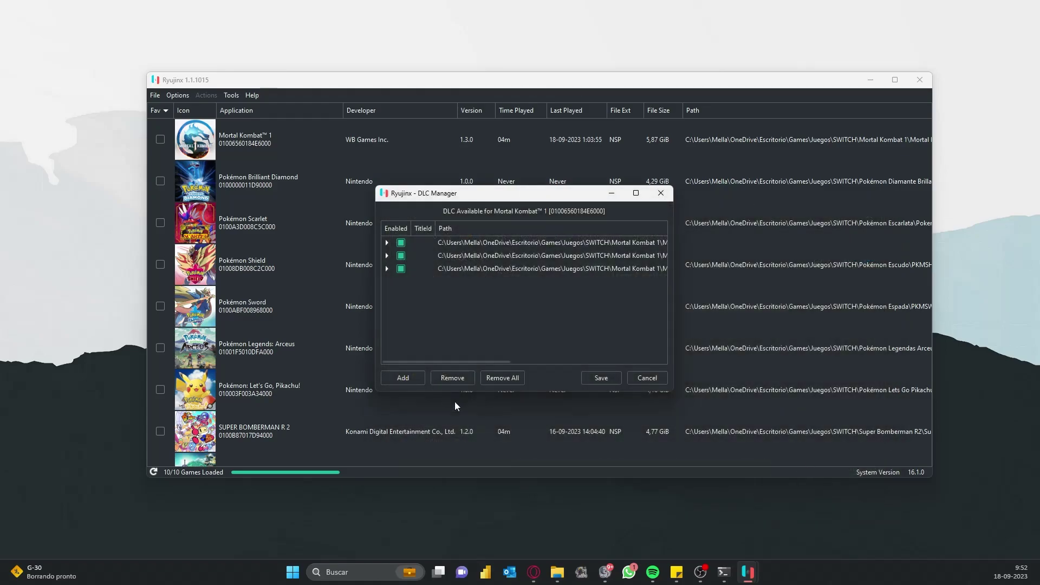
pyautogui.click(596, 379)
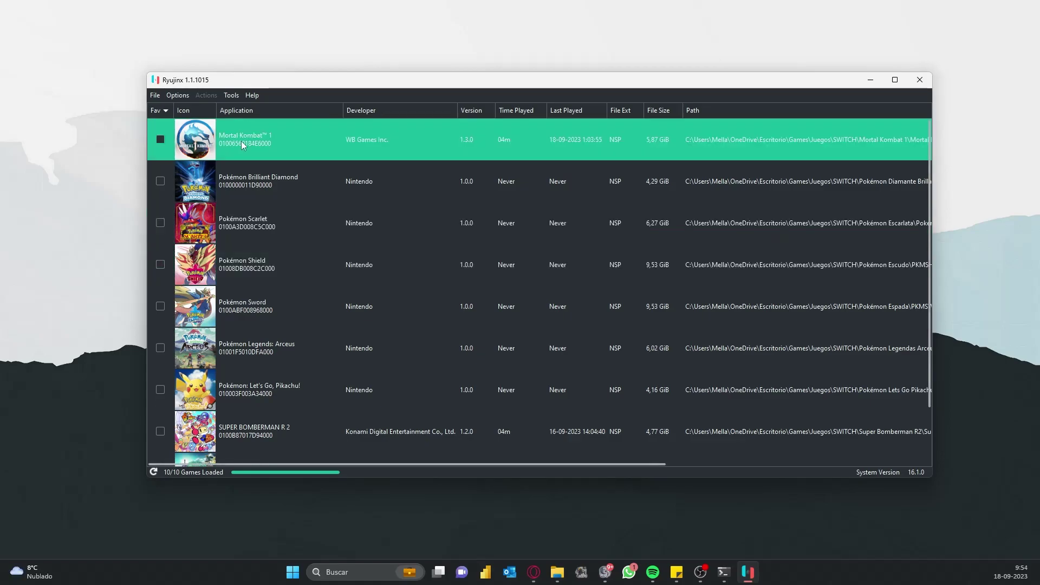
# - Review the Input, System, Graphics, Logging and Multiplayer settings of the emulator and save them
pyautogui.click(178, 95)
pyautogui.click(207, 185)
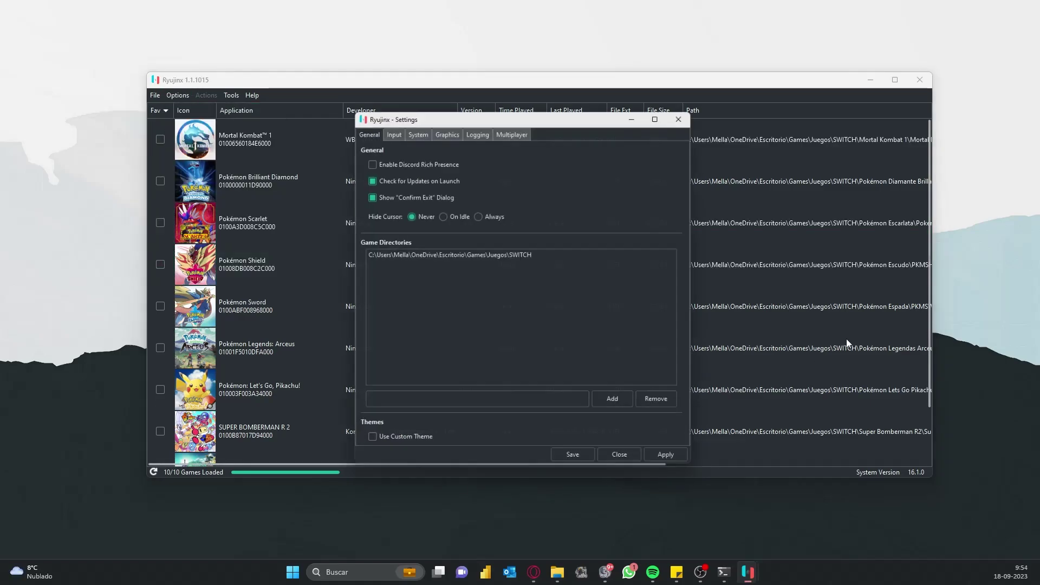
pyautogui.click(389, 128)
pyautogui.click(415, 128)
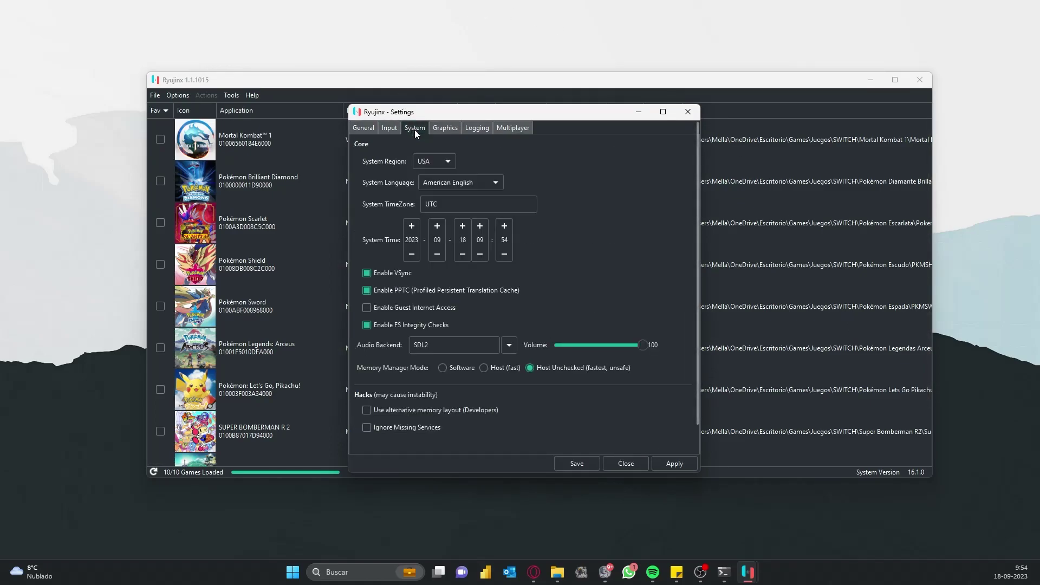
pyautogui.click(445, 128)
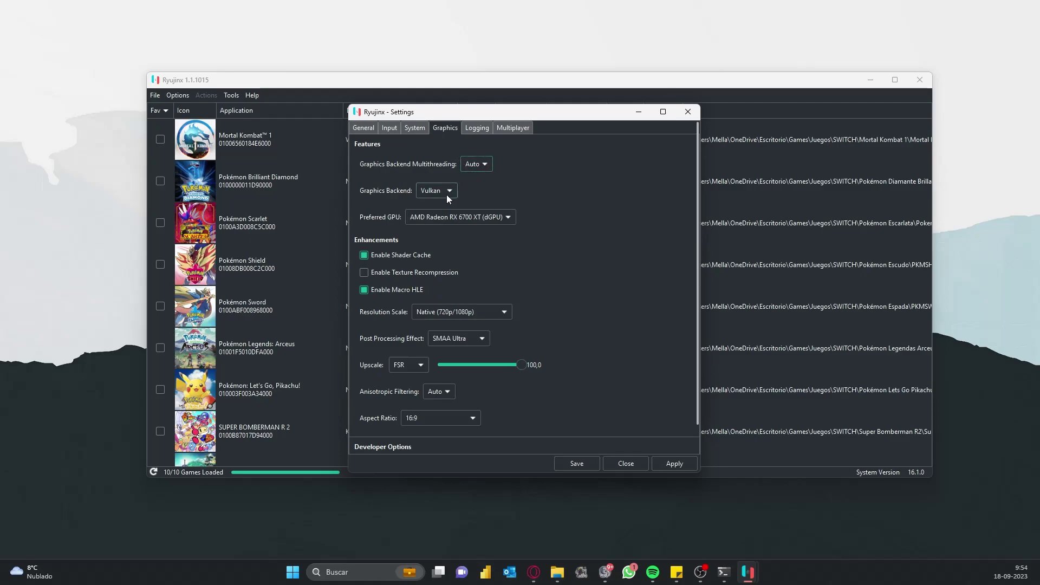
pyautogui.click(476, 128)
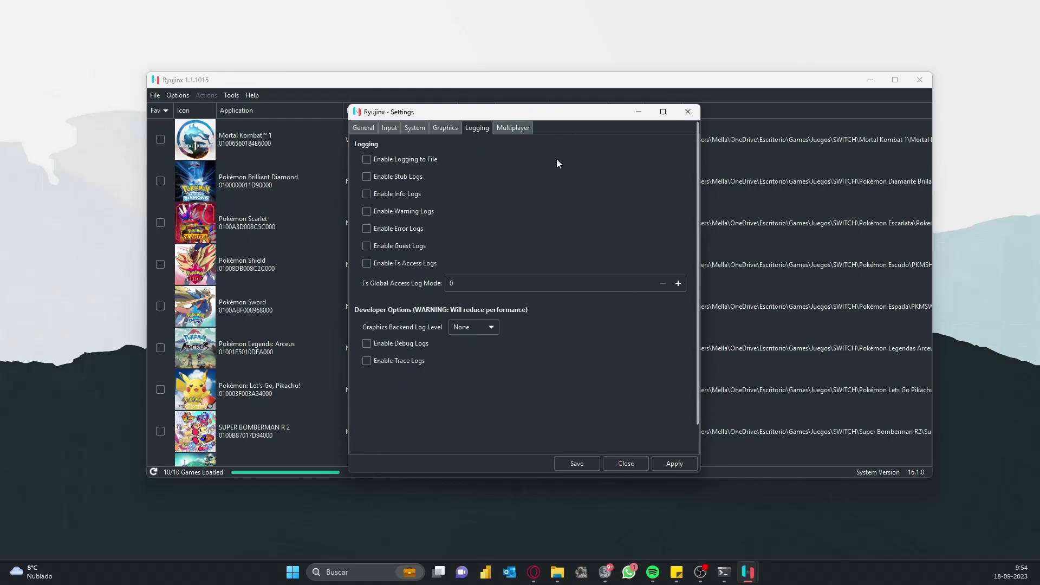
pyautogui.click(506, 130)
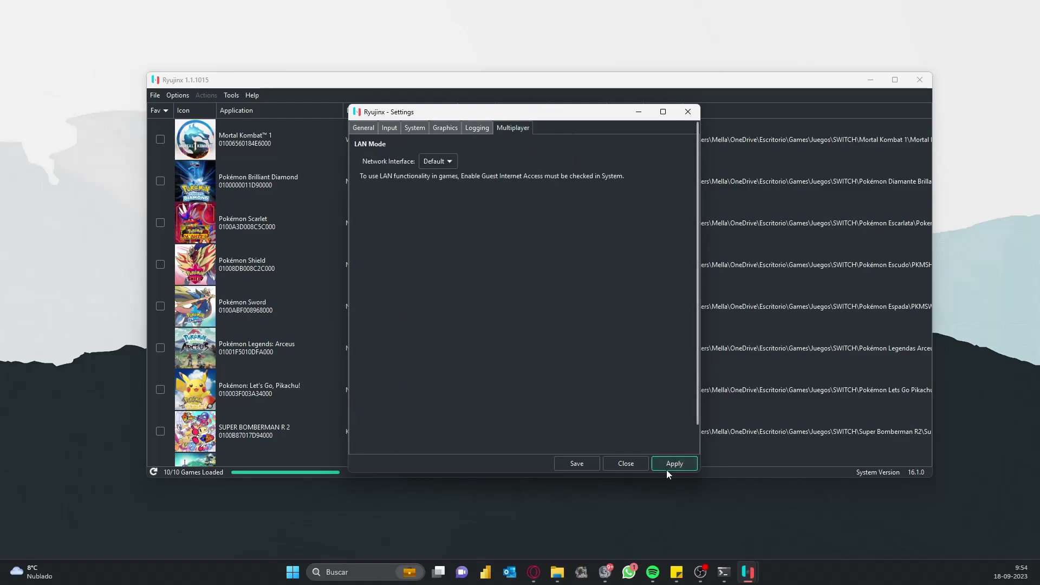
pyautogui.click(577, 464)
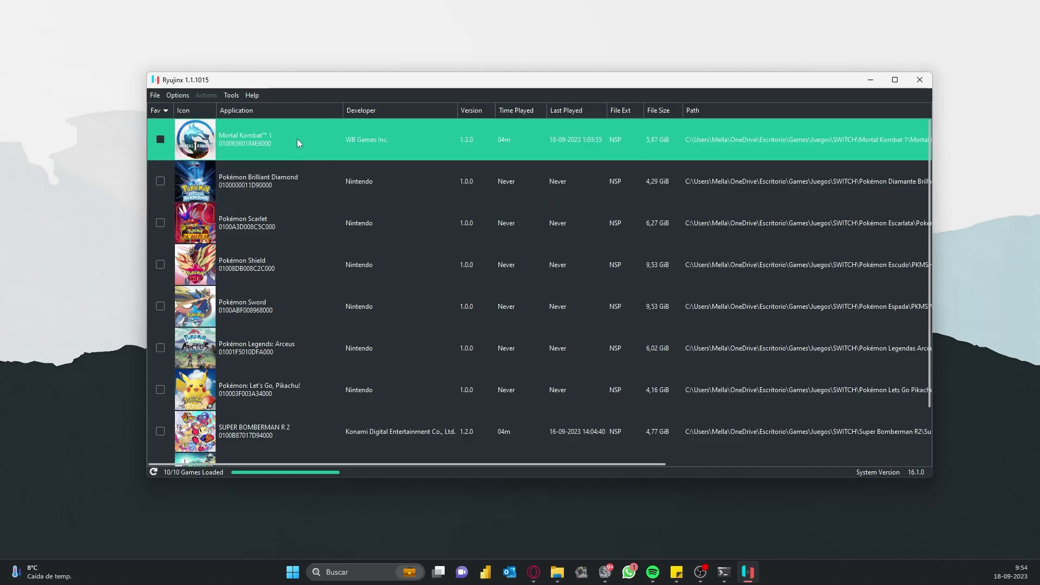
# - Launch Mortal Kombat 1, proceed past its title screen and browse the main menu from VERSUS to AJUSTES
pyautogui.doubleClick(308, 145)
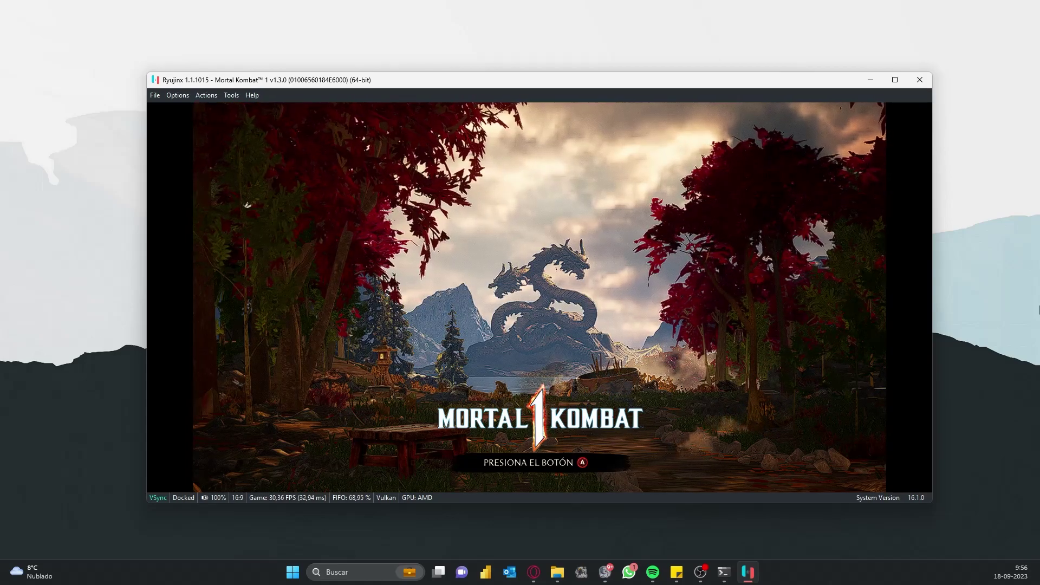
pyautogui.press('z')
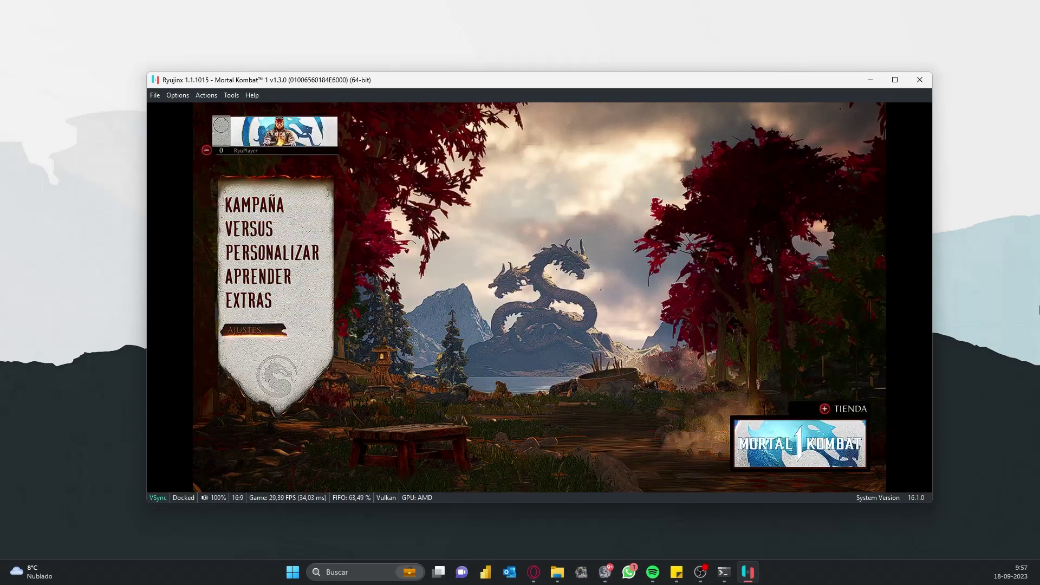
pyautogui.press('Down')
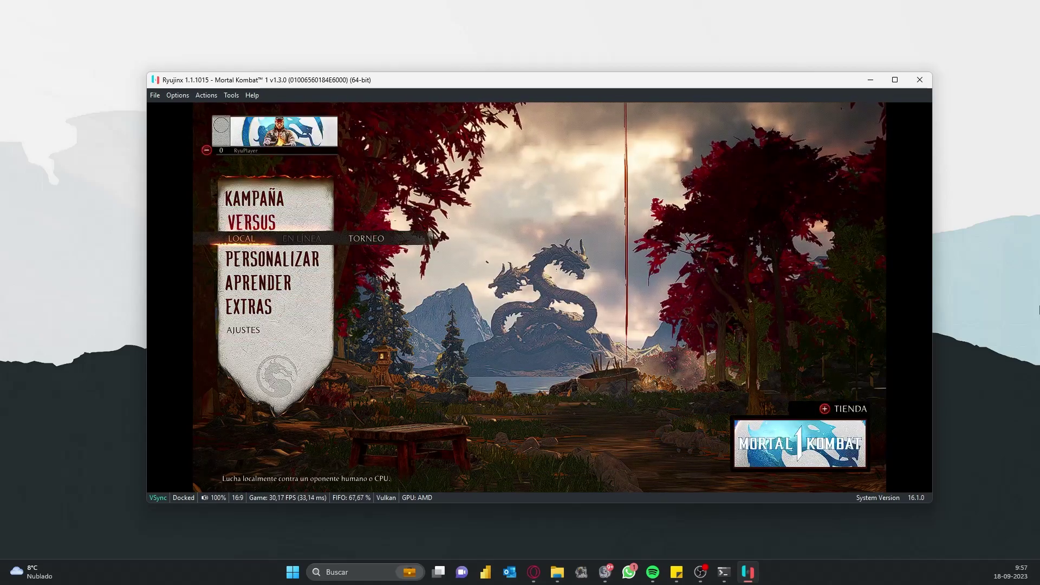
pyautogui.press('Up')
pyautogui.press('Up')
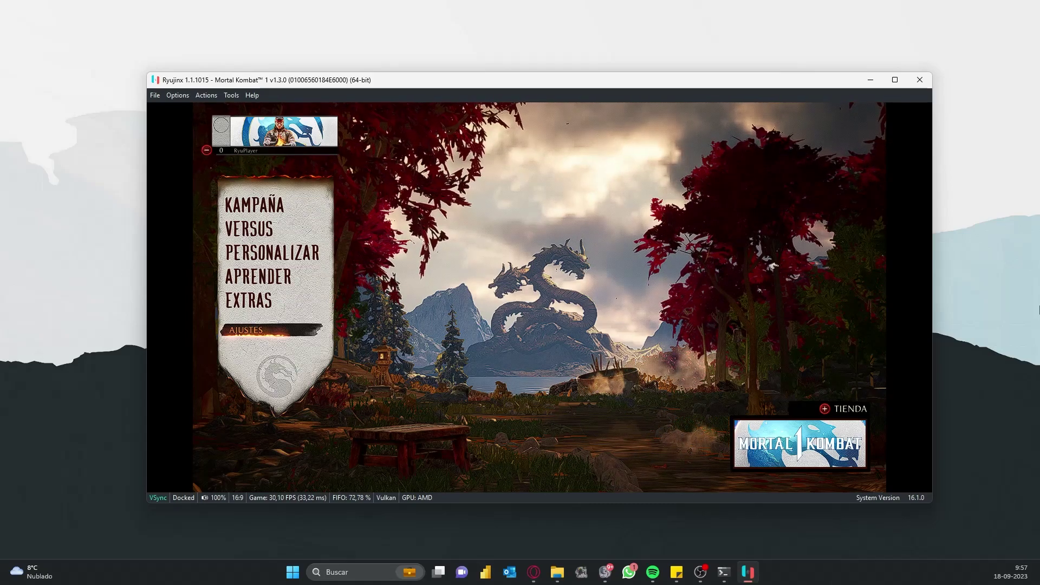